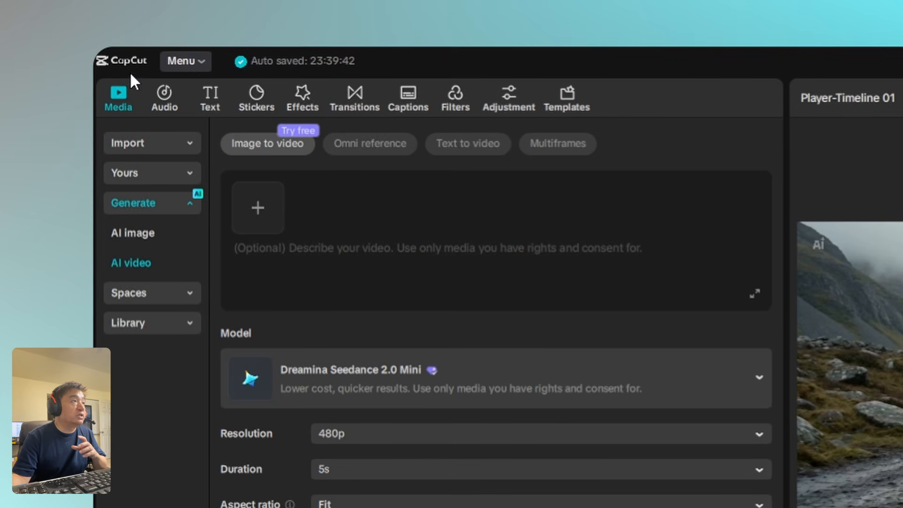
Create a new project and set up AI image generation with the Seedream 5.0 model
click(198, 60)
mouse_move(205, 94)
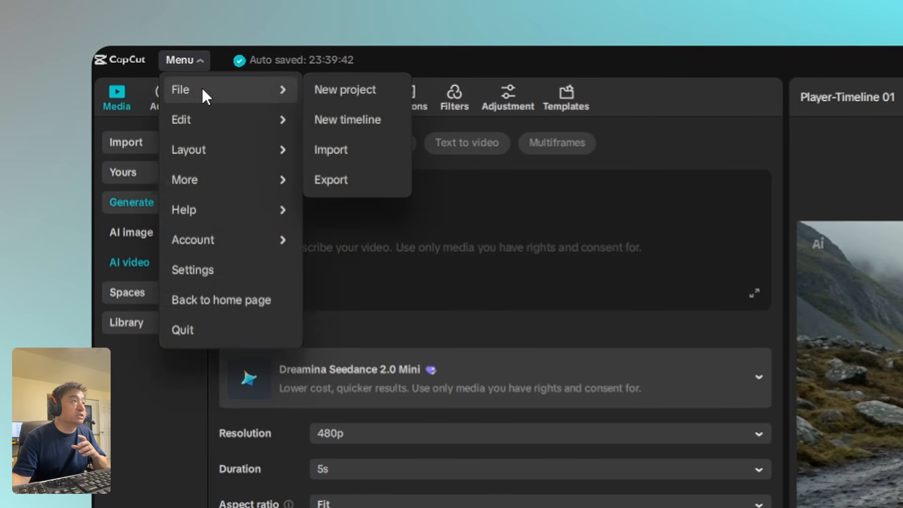
click(344, 89)
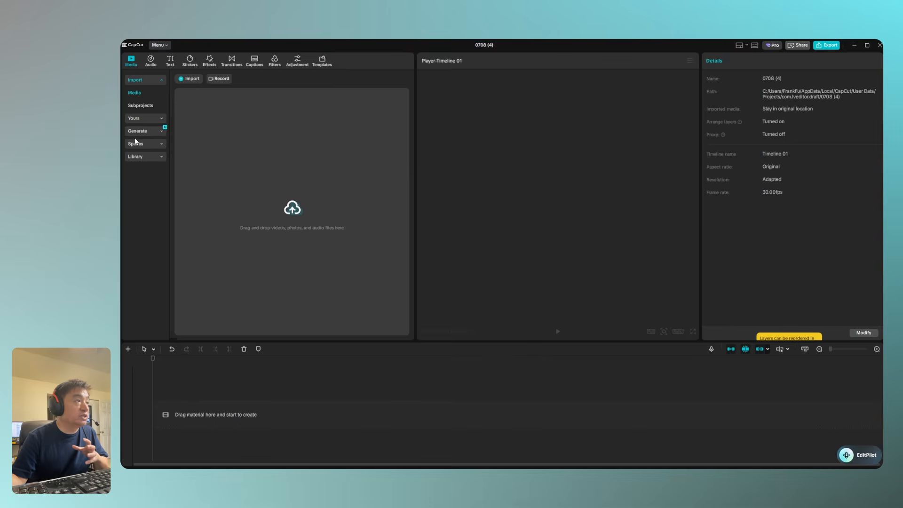
click(141, 131)
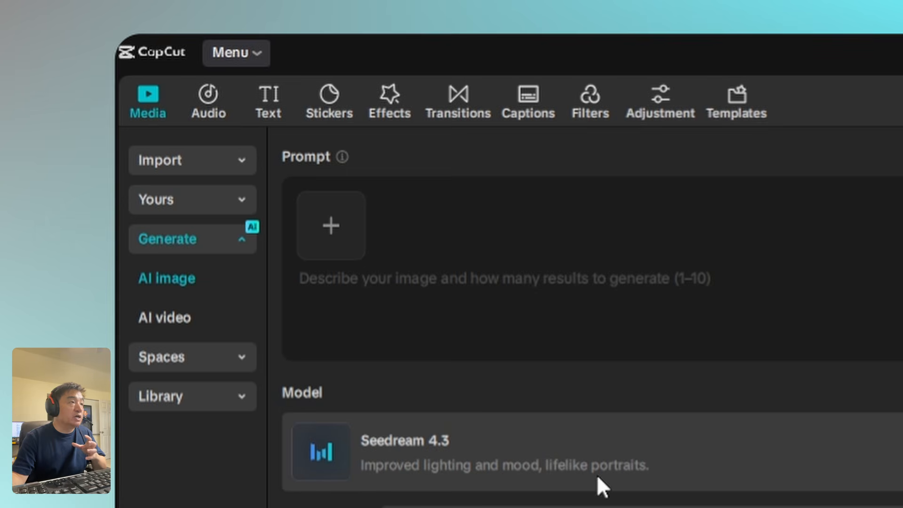
click(250, 206)
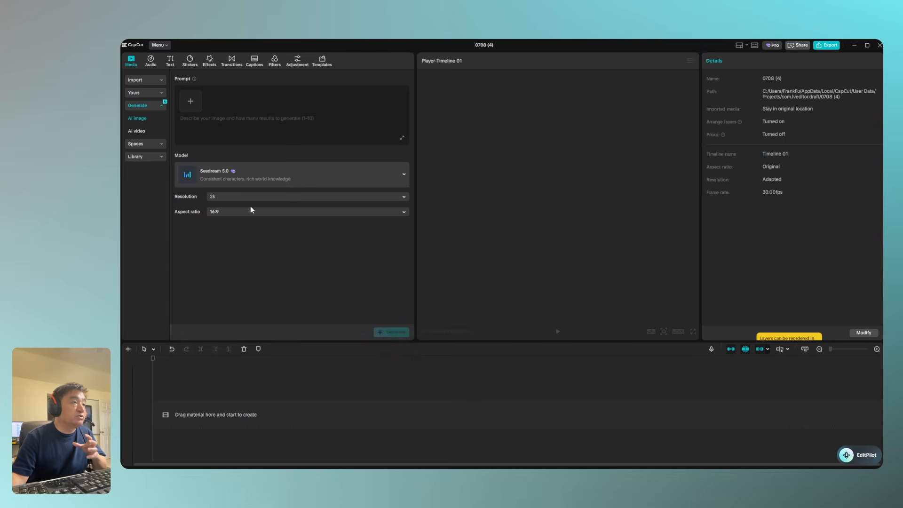
Add 1.1.png from the Downloads > Demo folder as the reference image for the AI image prompt
click(197, 100)
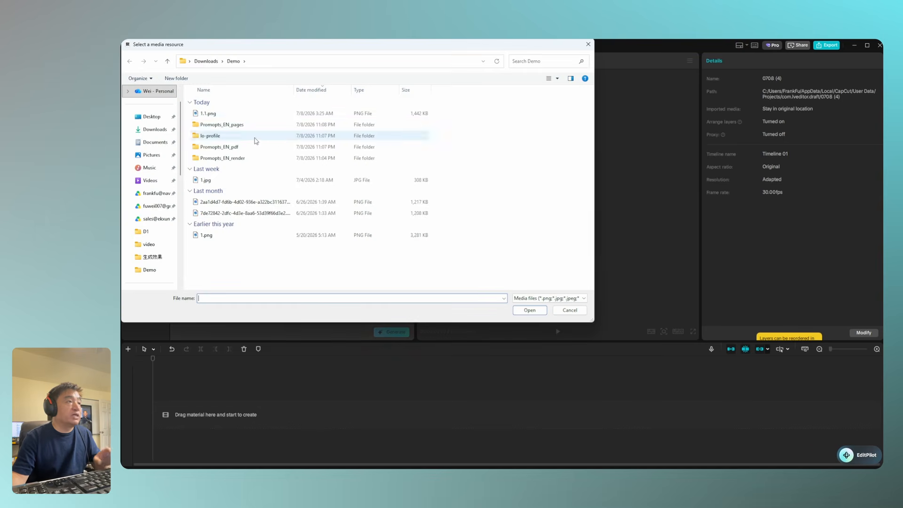
ctrl+scroll(255, 146, up, 4)
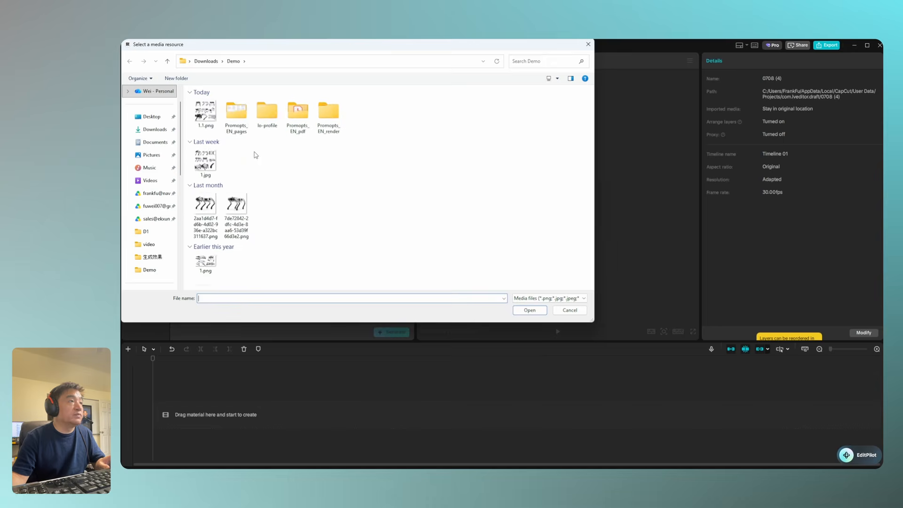
ctrl+scroll(256, 154, up, 2)
click(216, 136)
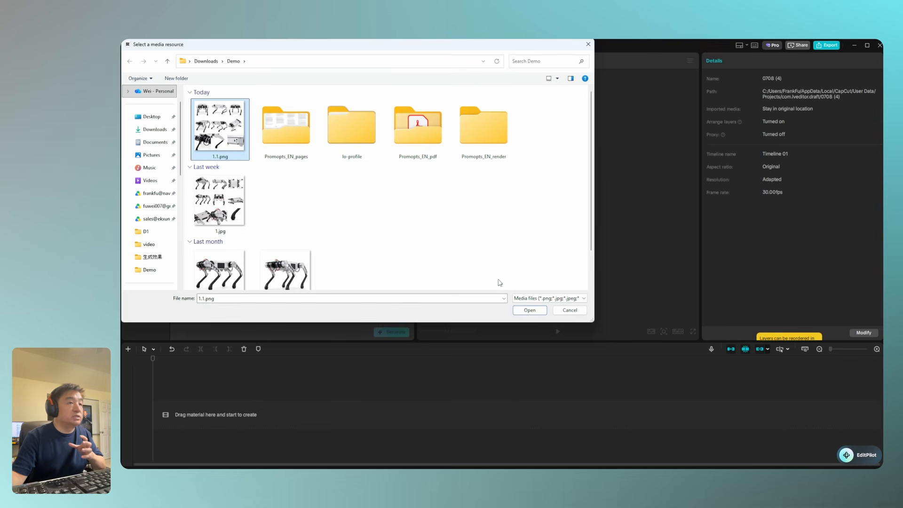
click(541, 310)
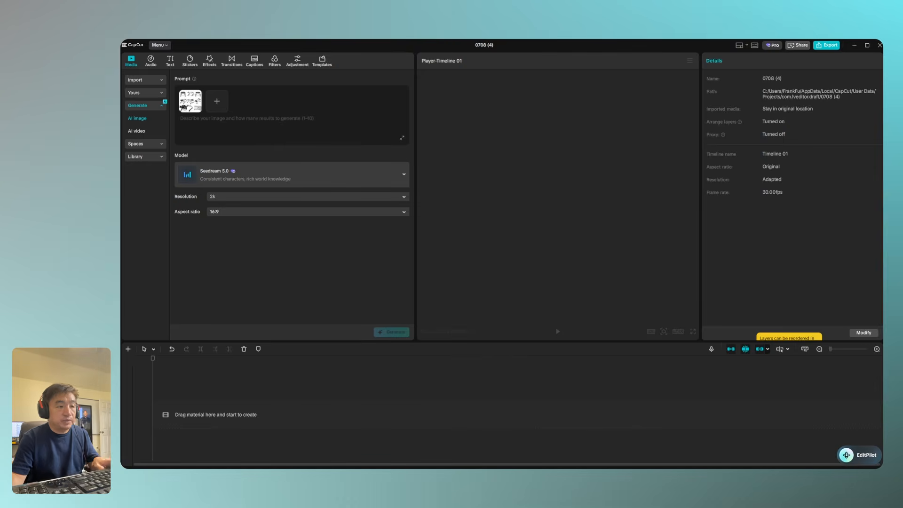
Switch to the Notepad notes and examine the D1 robot product-advertisement prompt and the paragraph forbidding any redesign
drag(572, 465, 598, 121)
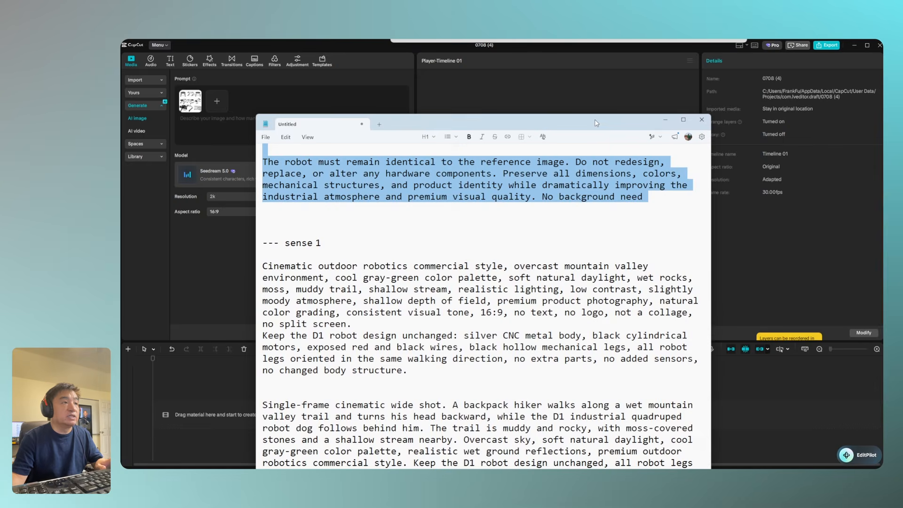
scroll(561, 223, up, 6)
click(460, 188)
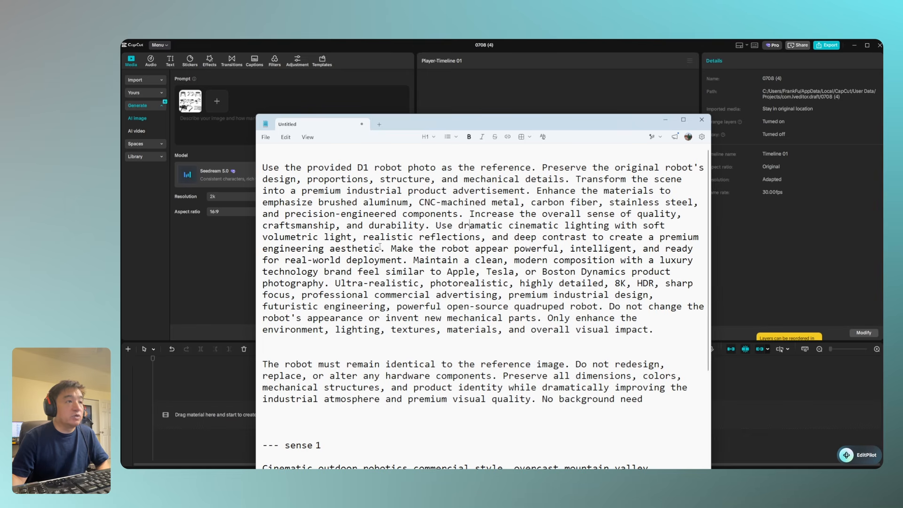
drag(554, 294, 648, 295)
double_click(533, 296)
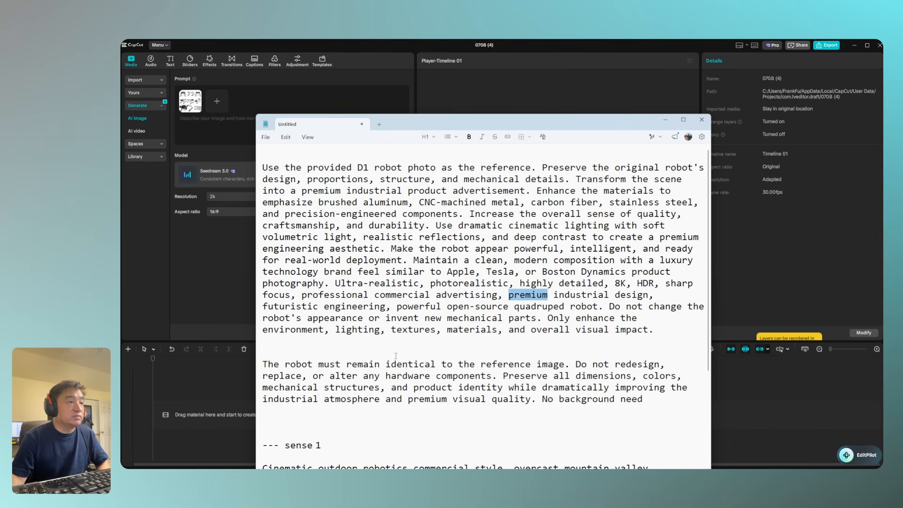
drag(302, 294, 500, 295)
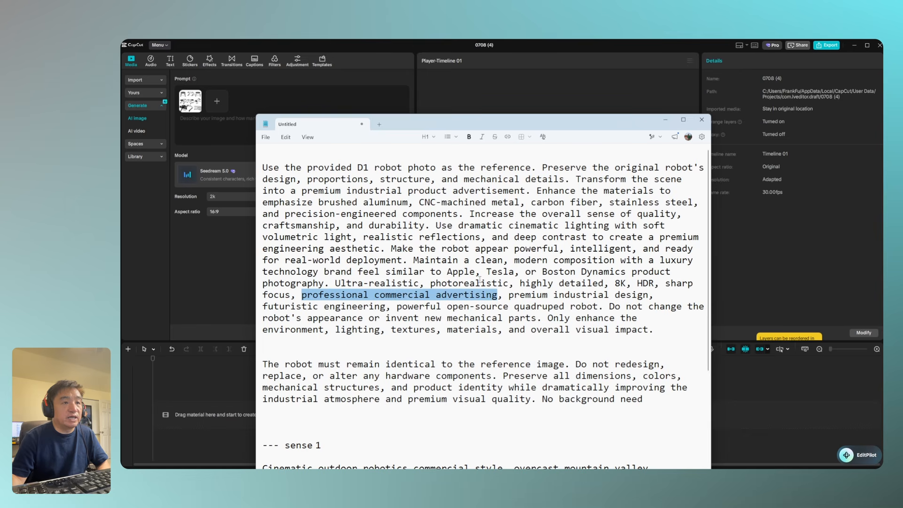
drag(671, 334, 240, 161)
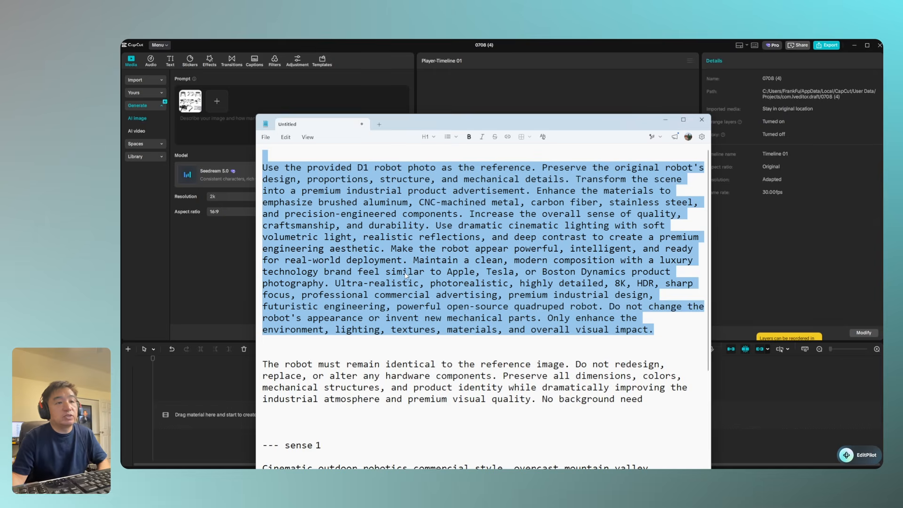
drag(576, 364, 671, 365)
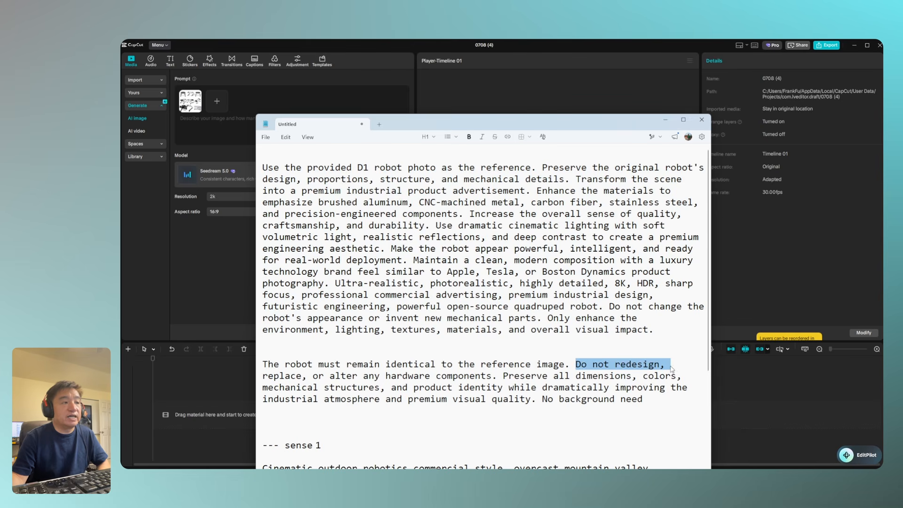
click(672, 365)
drag(652, 400, 245, 367)
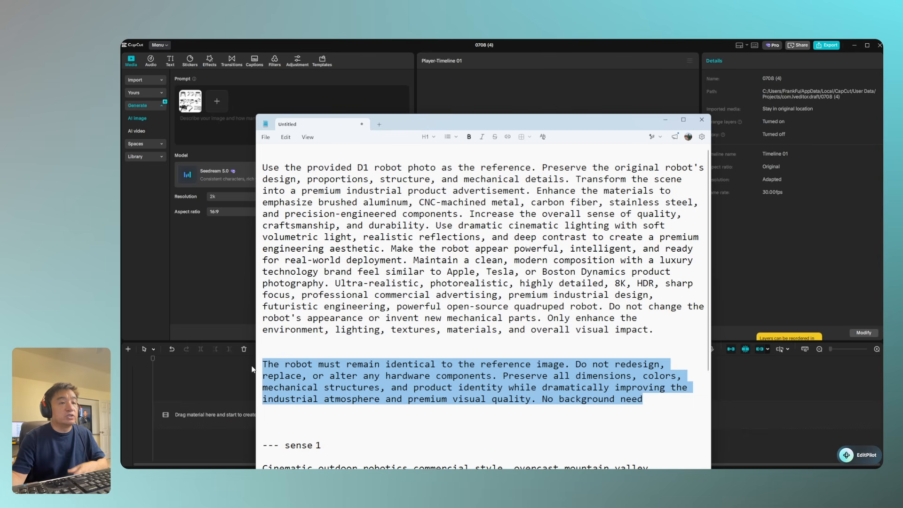
Copy both D1 robot advertisement paragraphs from the notes into CapCut's AI image prompt, review the full text and generate the images
drag(652, 405, 257, 169)
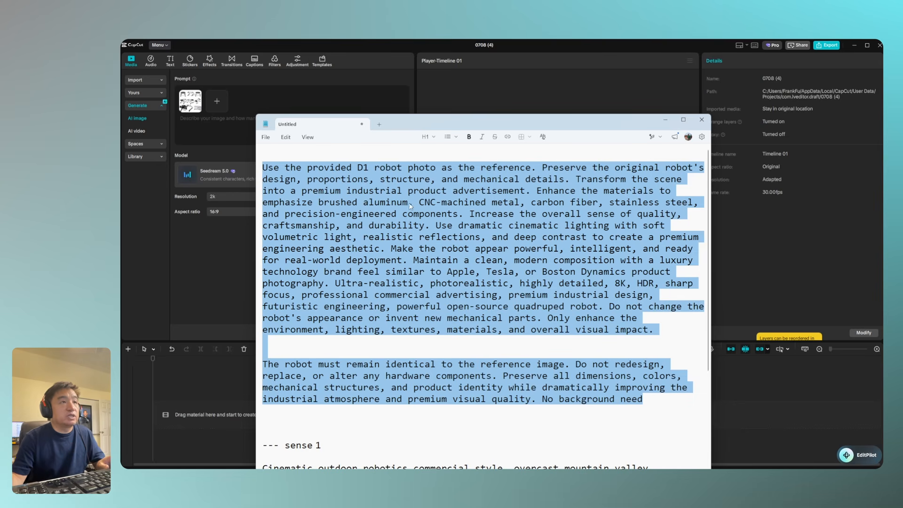
drag(441, 126, 451, 484)
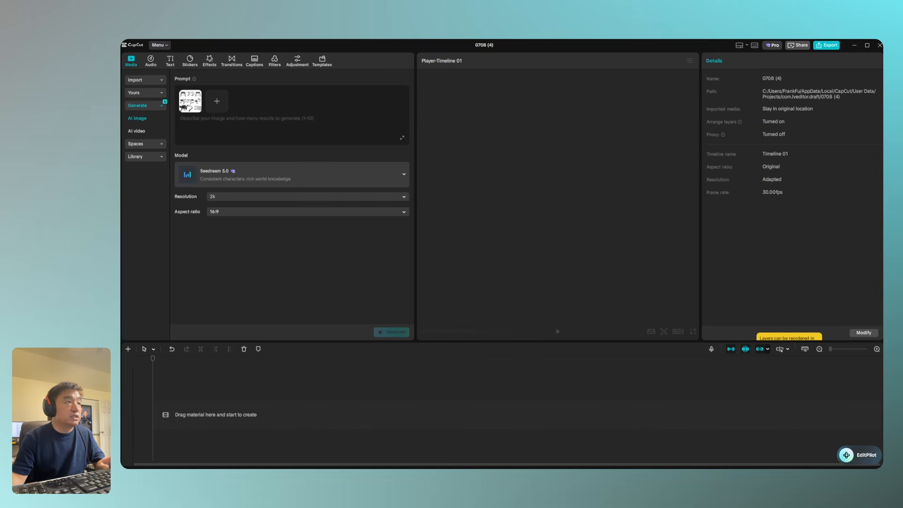
key(ctrl+v)
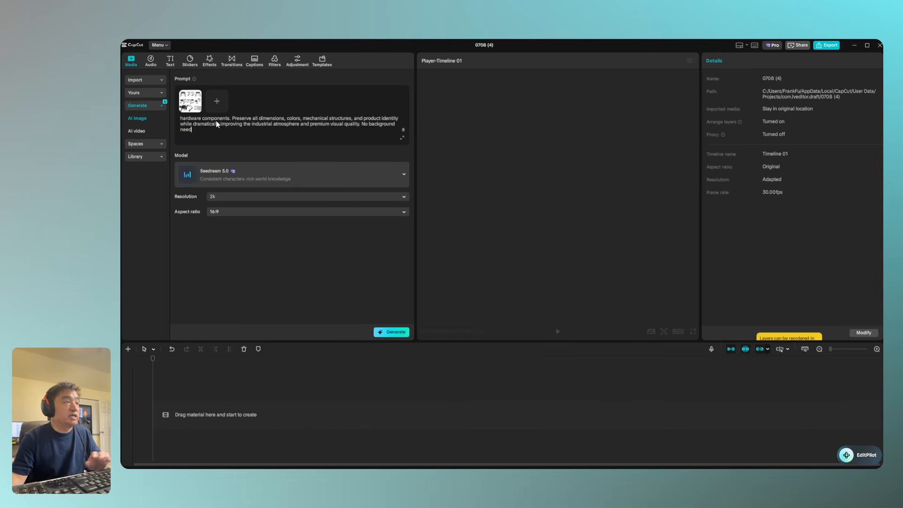
scroll(246, 131, down, 2)
scroll(246, 130, up, 2)
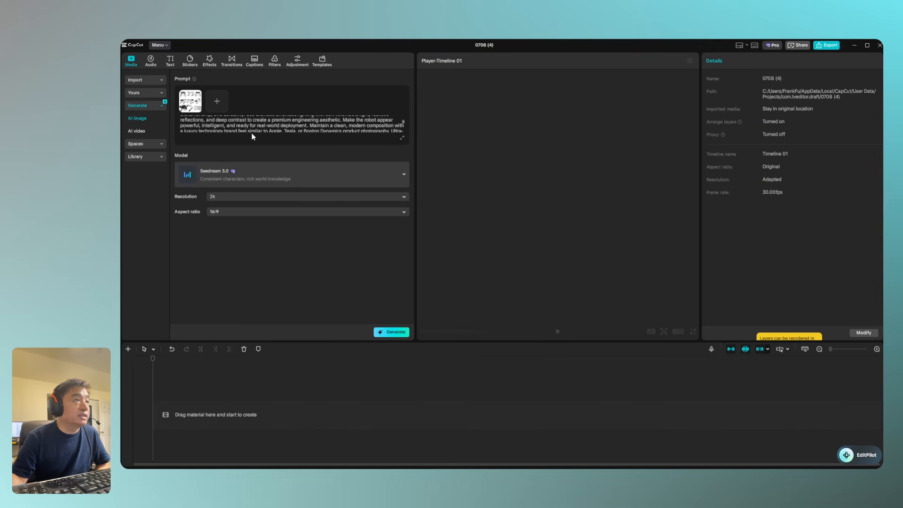
click(403, 139)
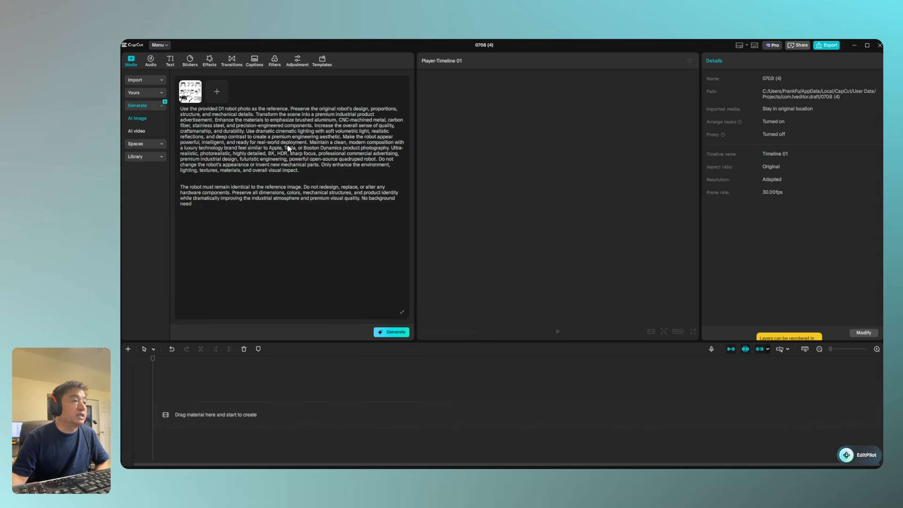
click(402, 313)
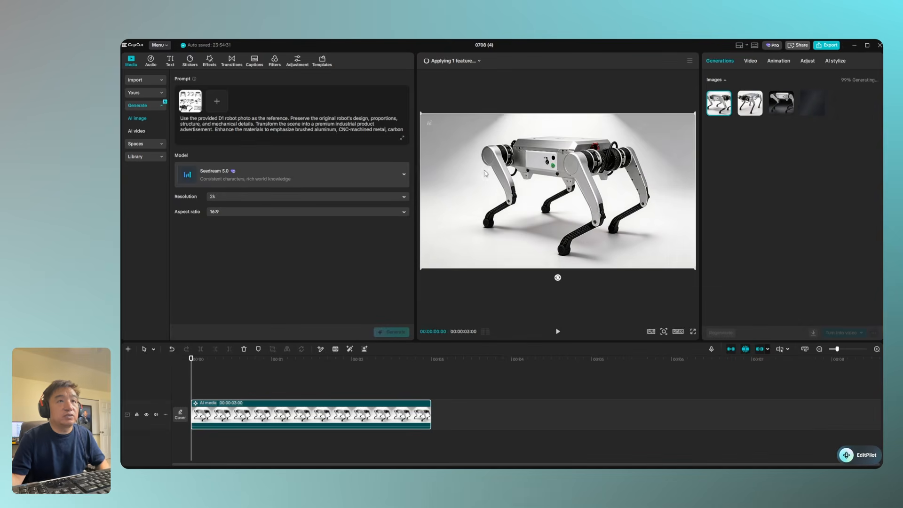
Compare the generated robot images, then apply the fourth one and send it to AI video generation
click(748, 114)
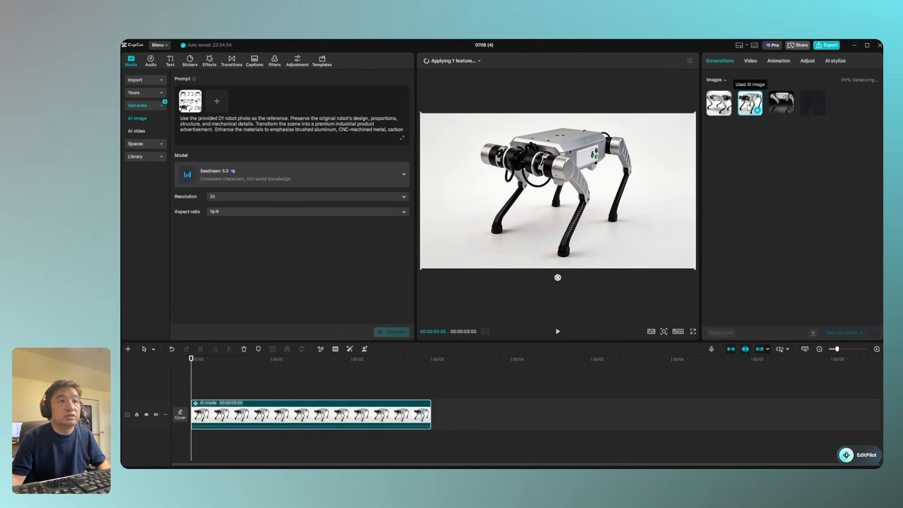
click(777, 102)
click(750, 102)
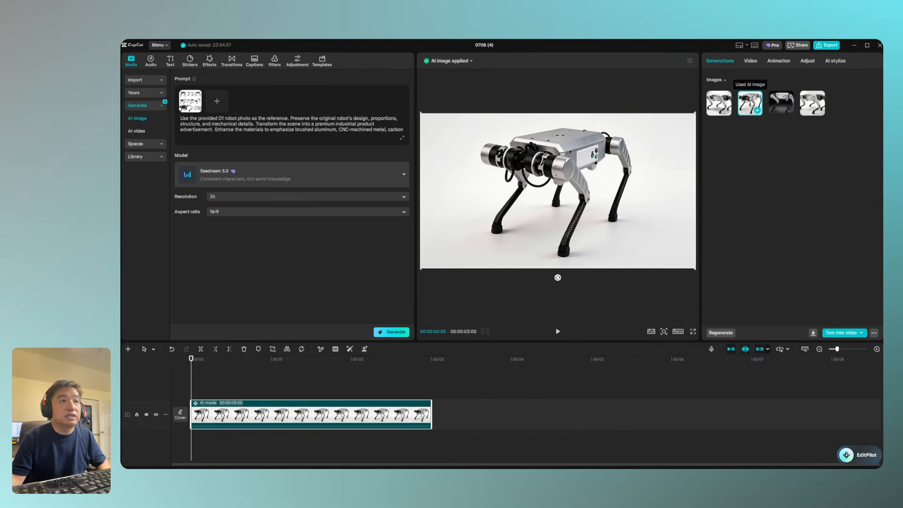
click(813, 99)
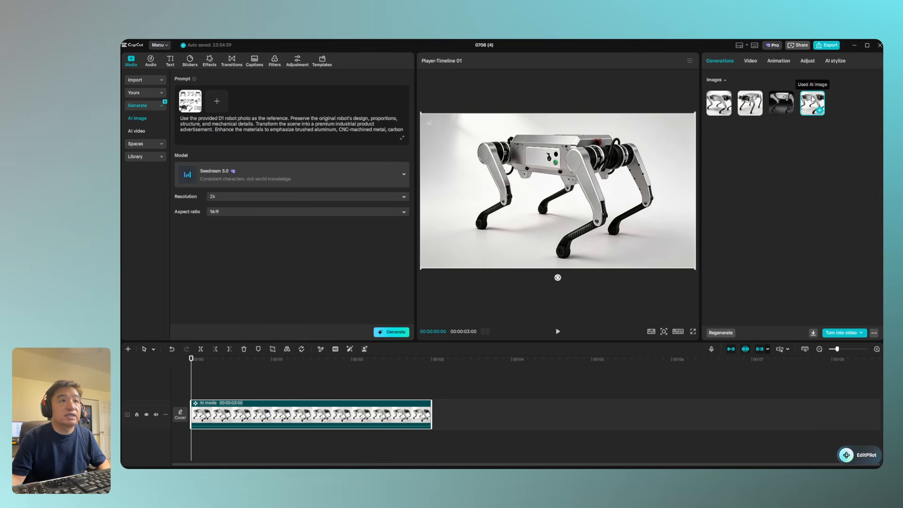
click(750, 107)
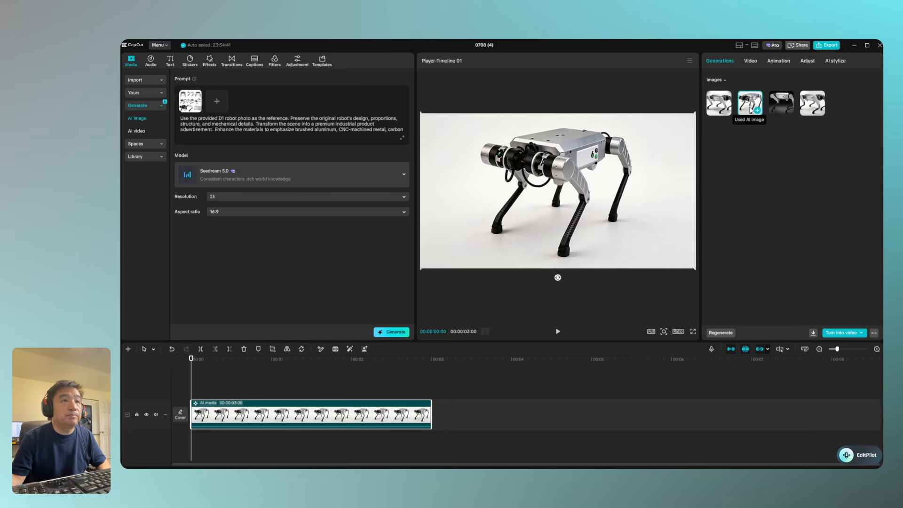
click(816, 104)
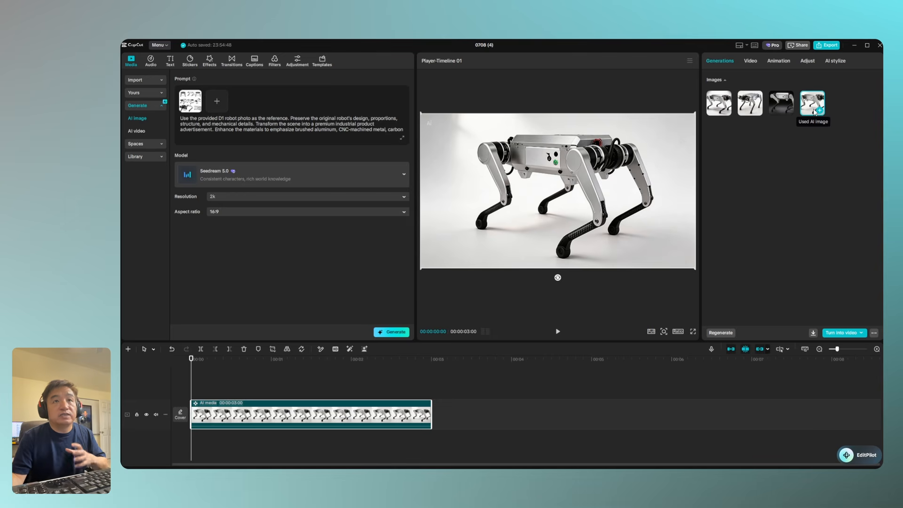
click(860, 333)
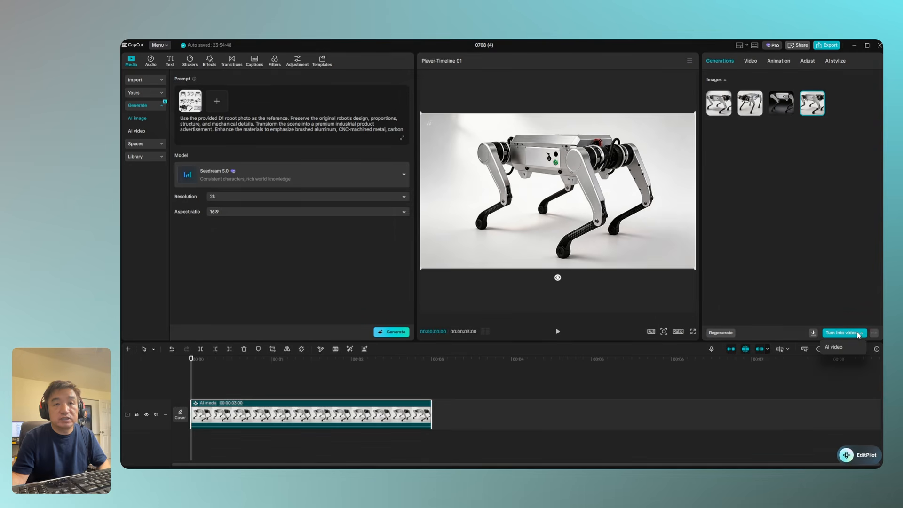
click(840, 347)
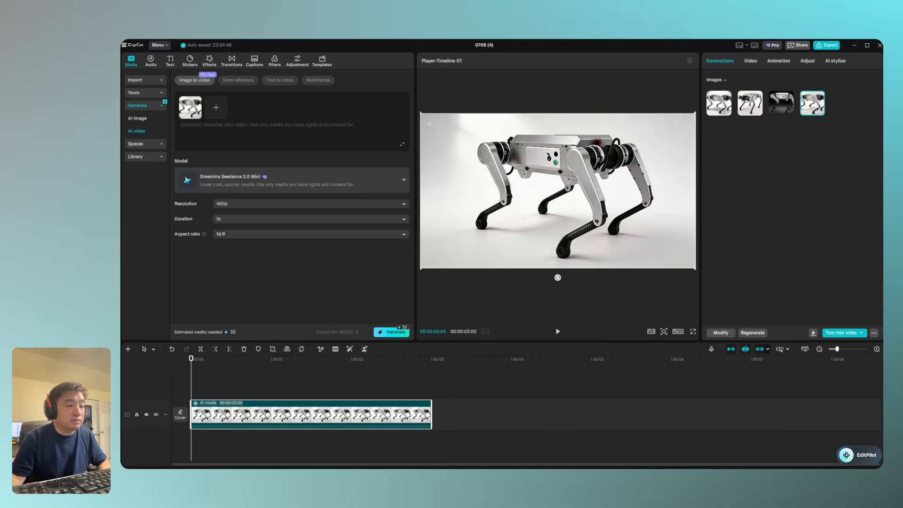
Copy the "sense 1" outdoor robotics commercial style and unchanged D1 design paragraphs from Notepad into CapCut's AI video prompt
drag(410, 484, 429, 88)
scroll(280, 270, down, 4)
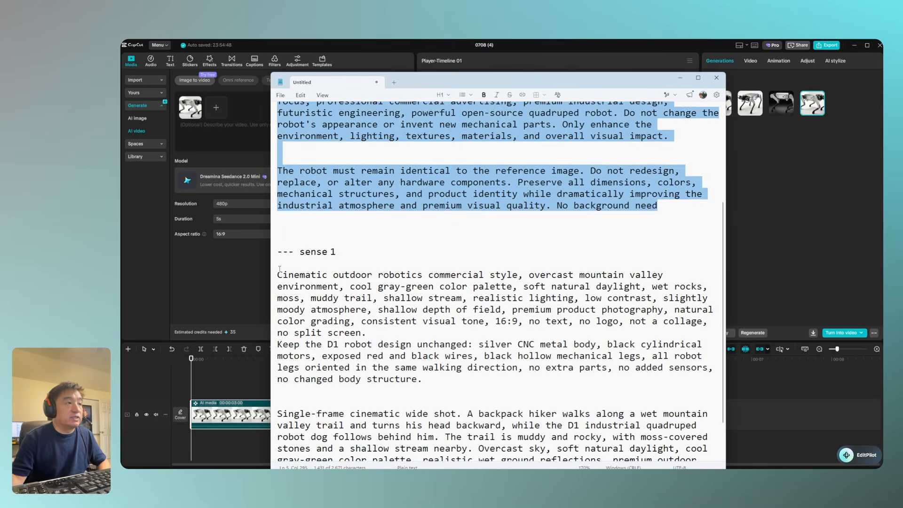
drag(278, 275, 447, 389)
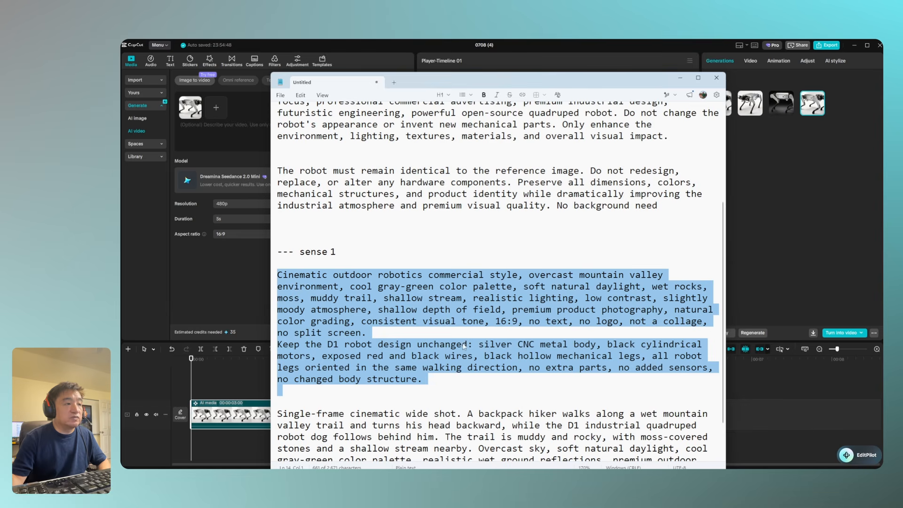
click(626, 356)
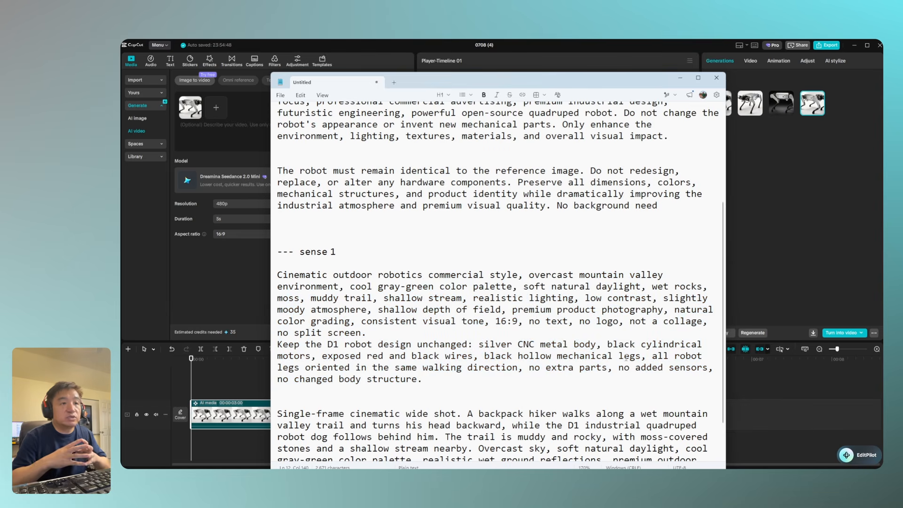
drag(544, 369, 689, 375)
click(618, 368)
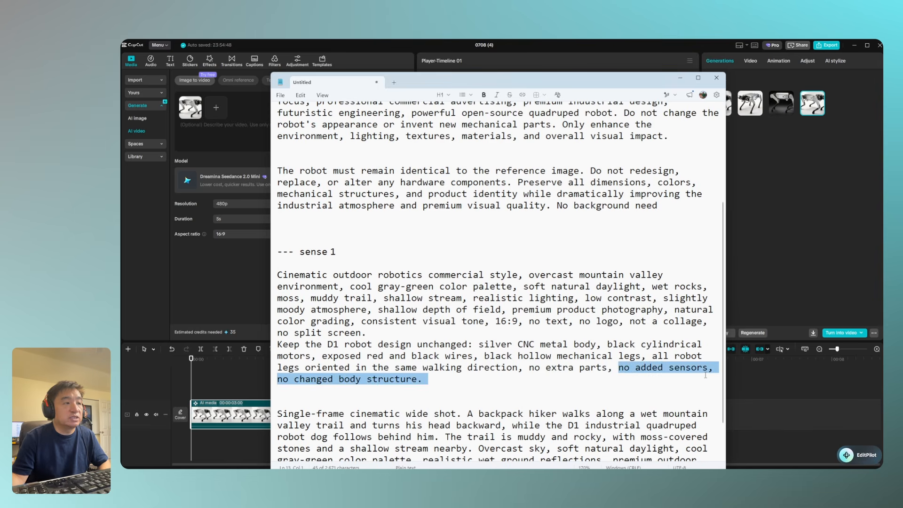
click(432, 385)
drag(444, 381, 273, 271)
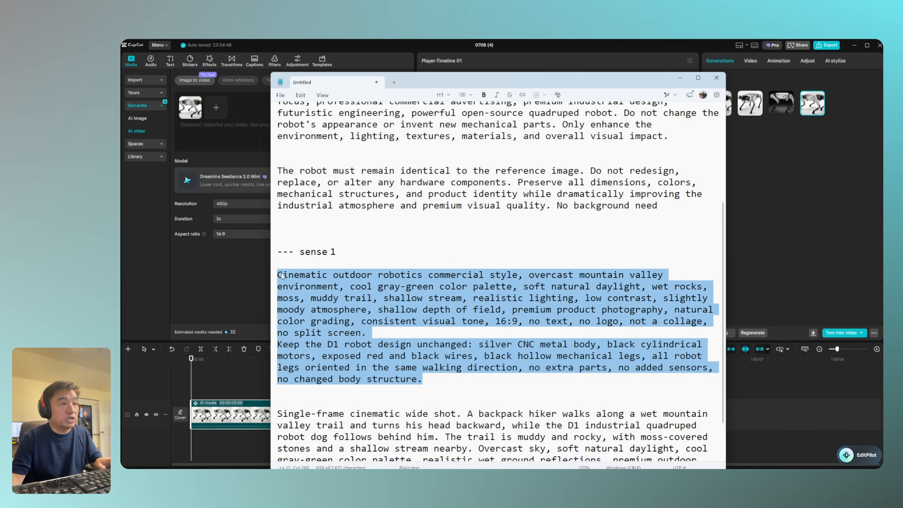
drag(410, 82, 376, 353)
click(200, 131)
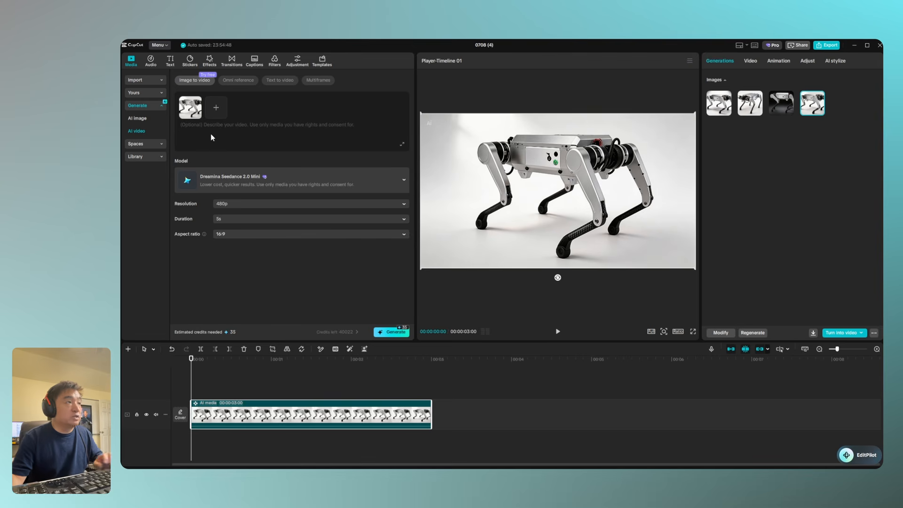
key(ctrl+v)
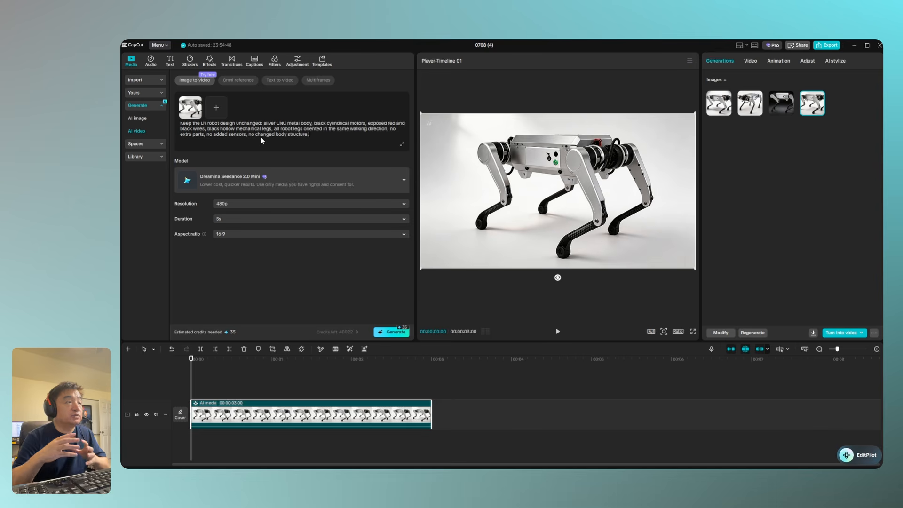
Set the AI video to 720p resolution with a 5s duration, then generate it and accept the credit charge
click(263, 206)
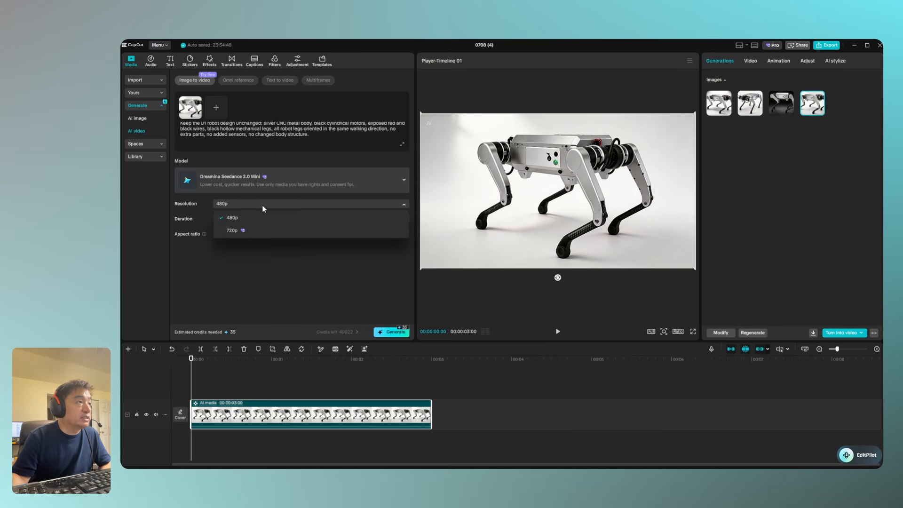
click(229, 232)
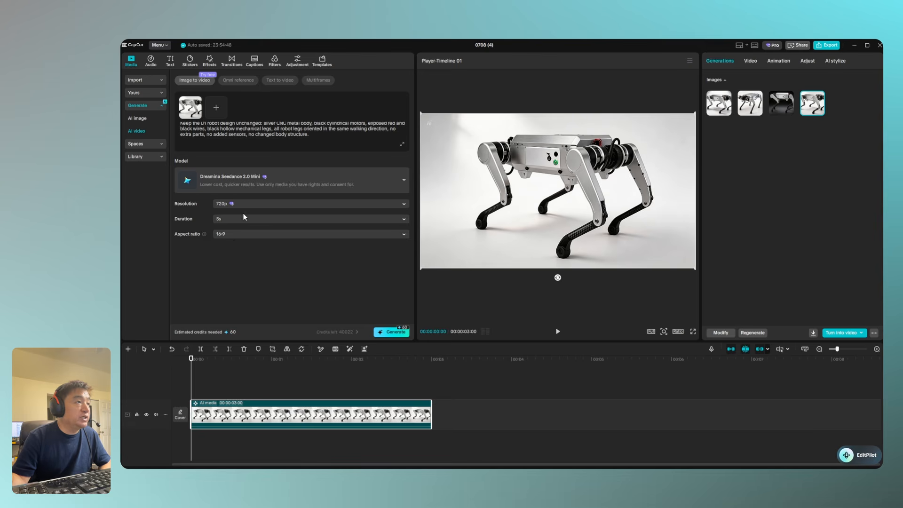
click(241, 219)
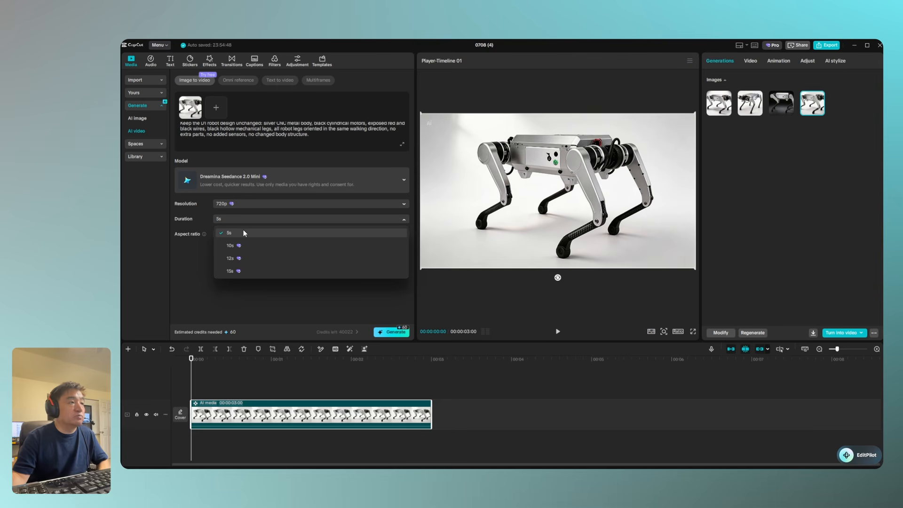
click(243, 231)
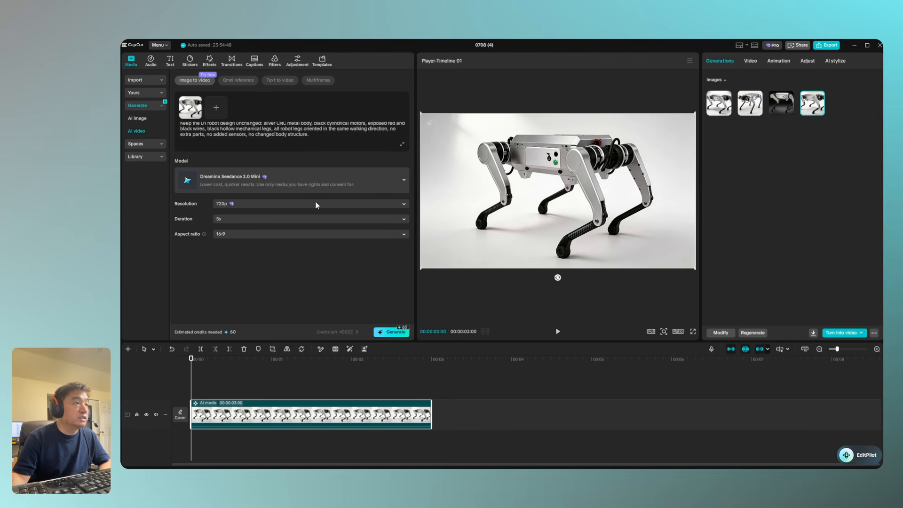
click(386, 332)
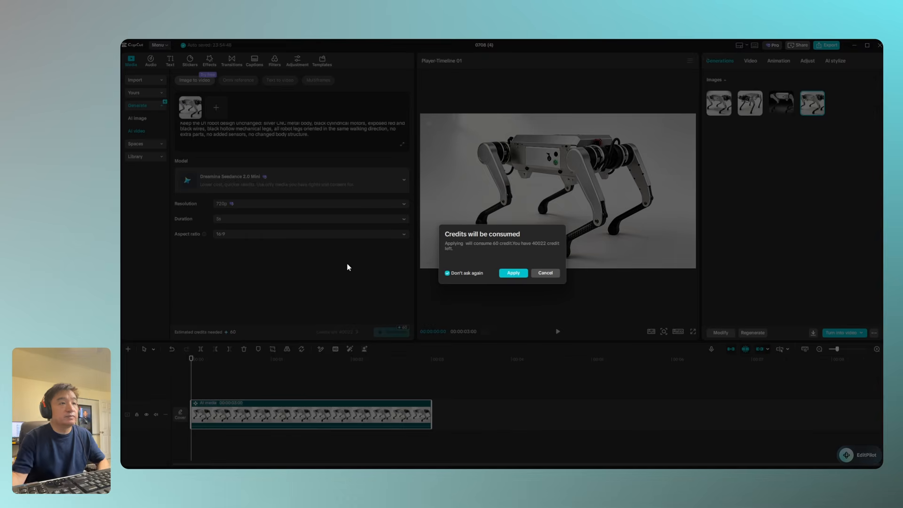
click(508, 277)
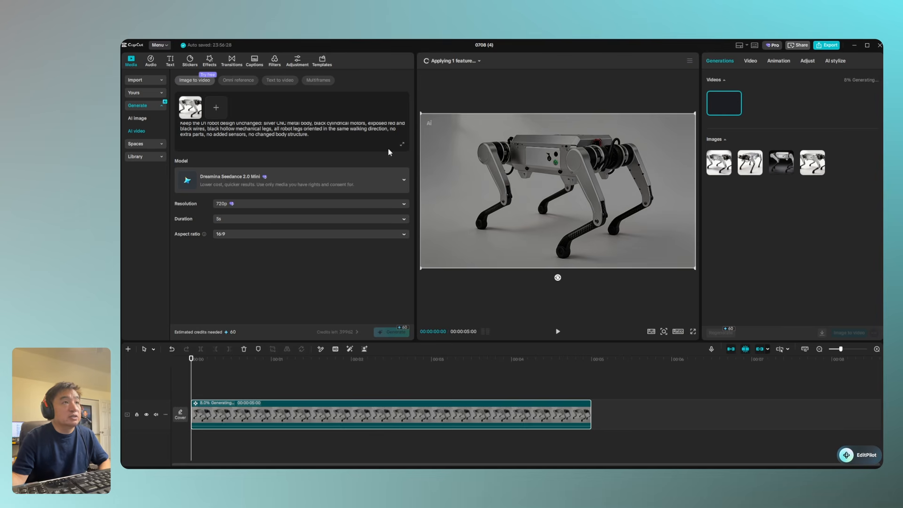
Check the progress of the running AI video generation
click(453, 61)
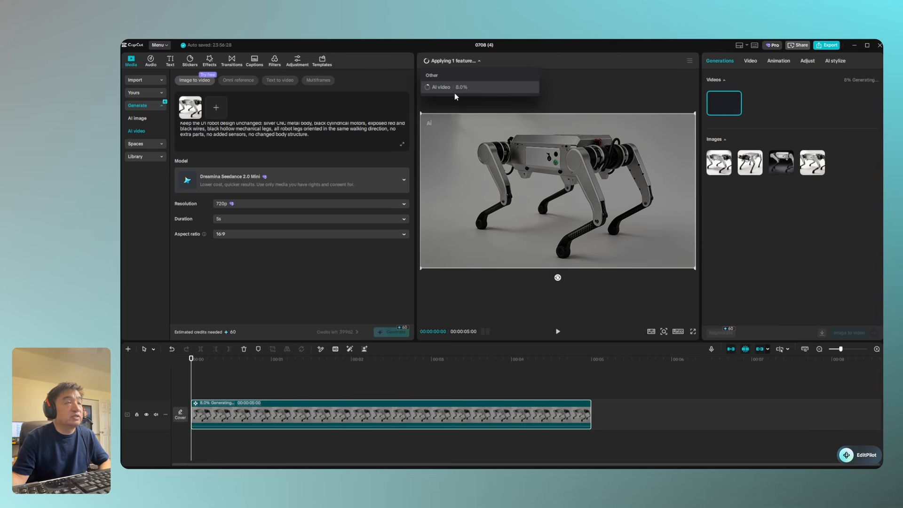
click(264, 298)
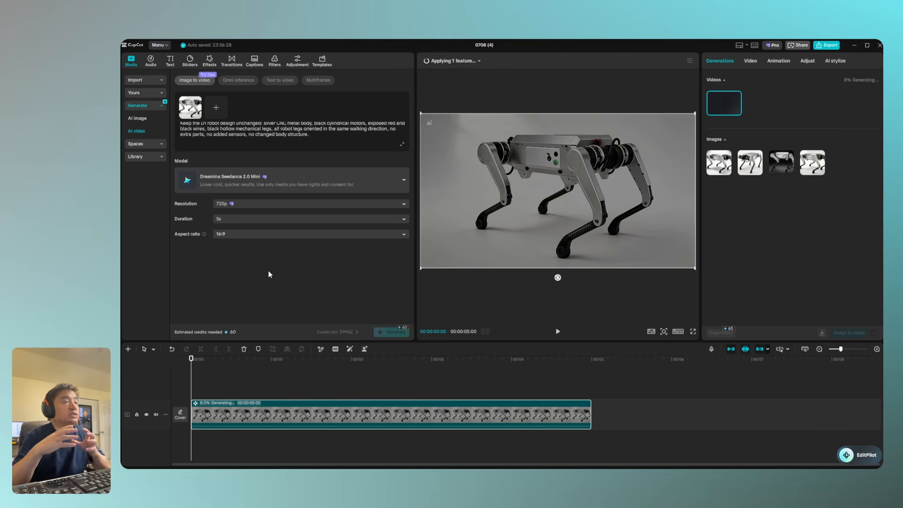
click(449, 61)
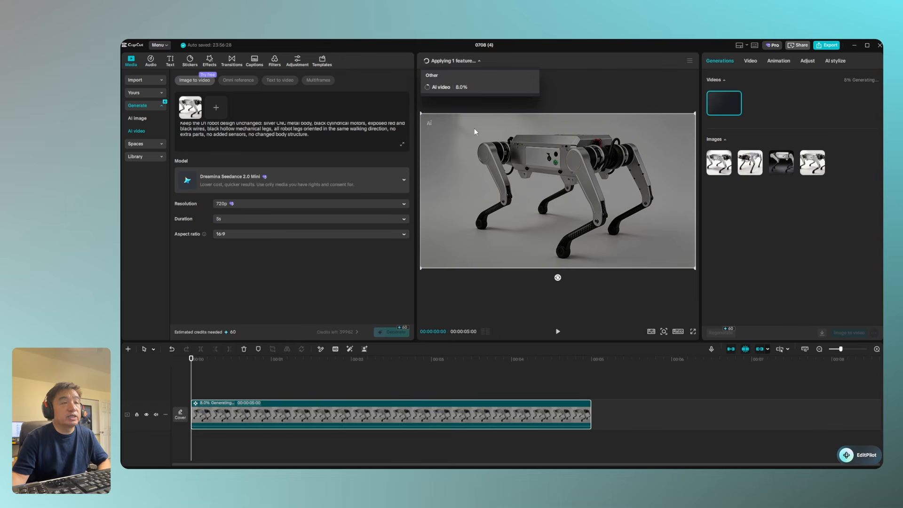
click(351, 294)
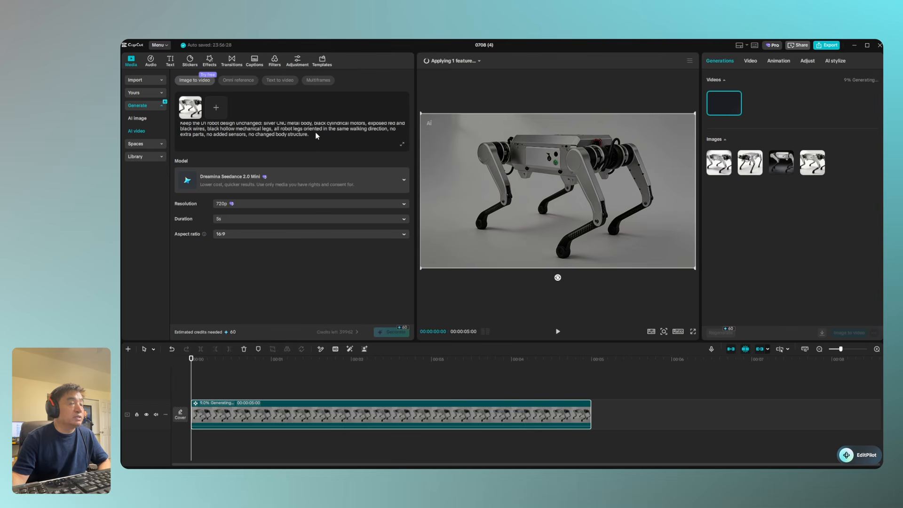
Try the Dreamina Seedance 2.0 model and look through the Omni reference, Text to video and Multiframes generation modes
click(318, 182)
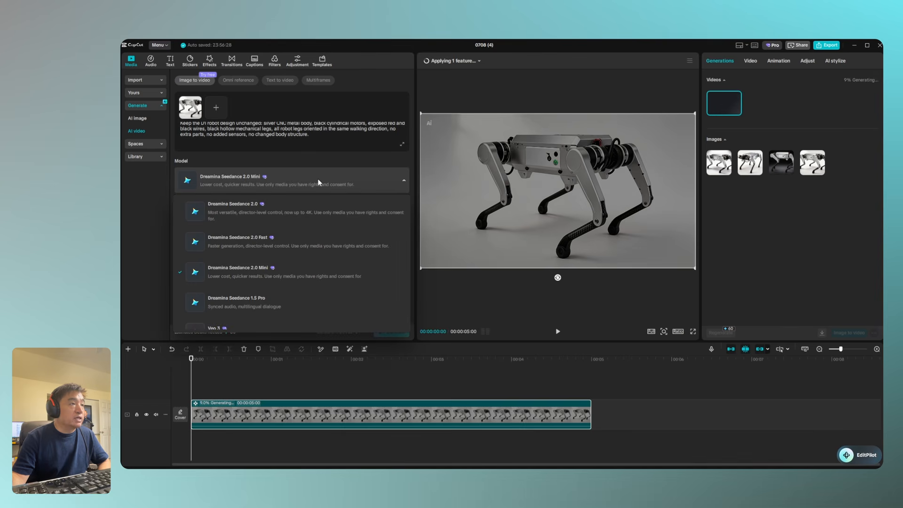
click(289, 210)
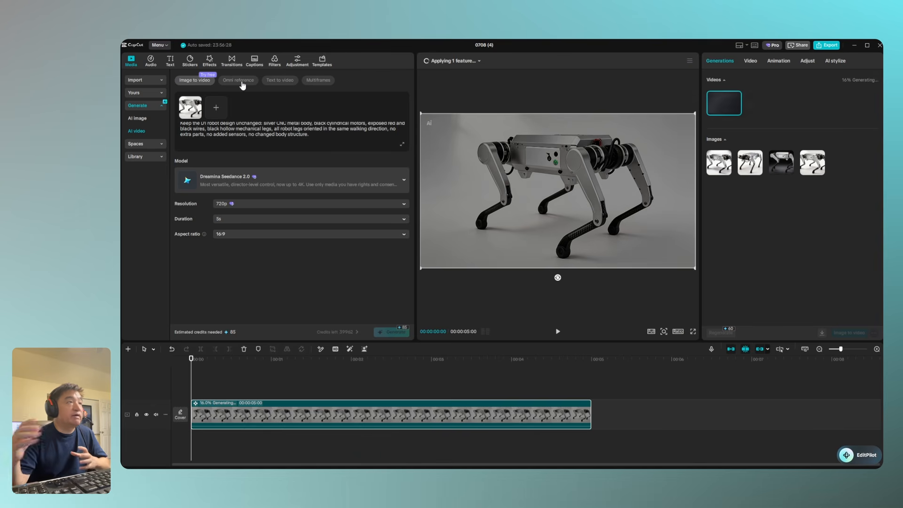
click(242, 80)
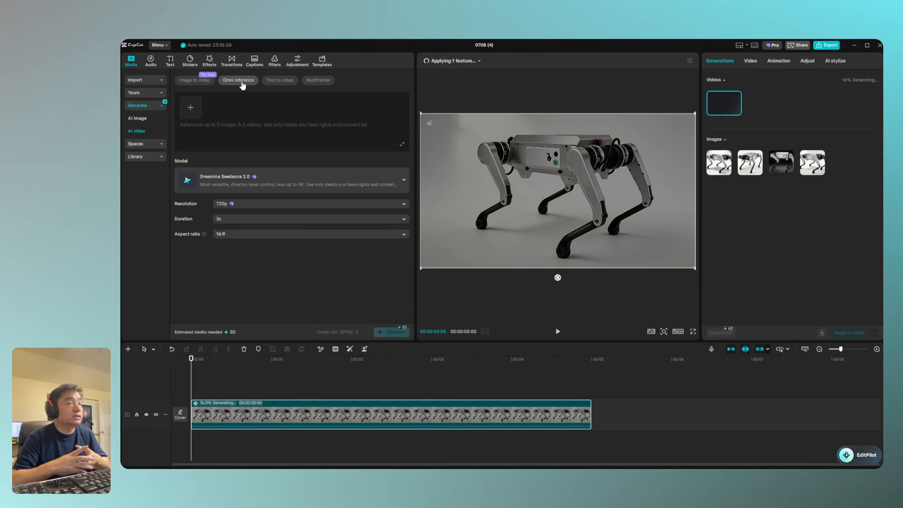
click(280, 80)
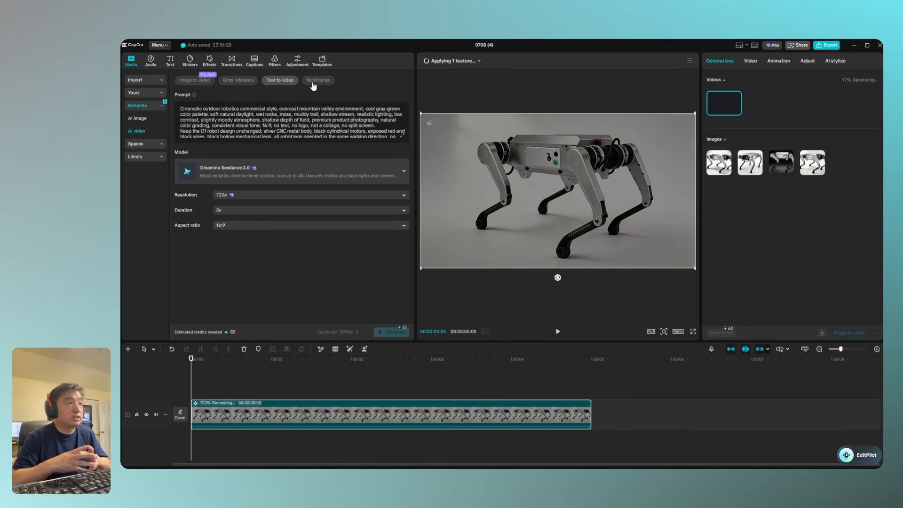
click(182, 83)
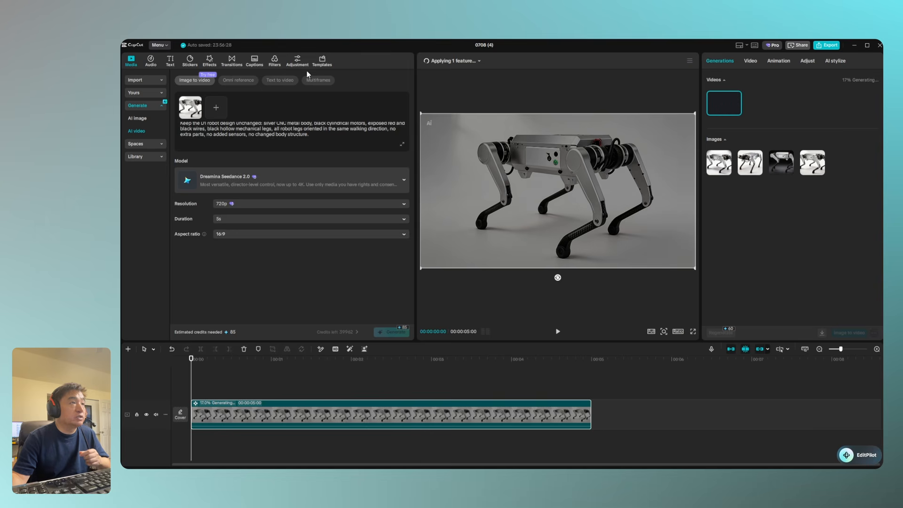
click(316, 80)
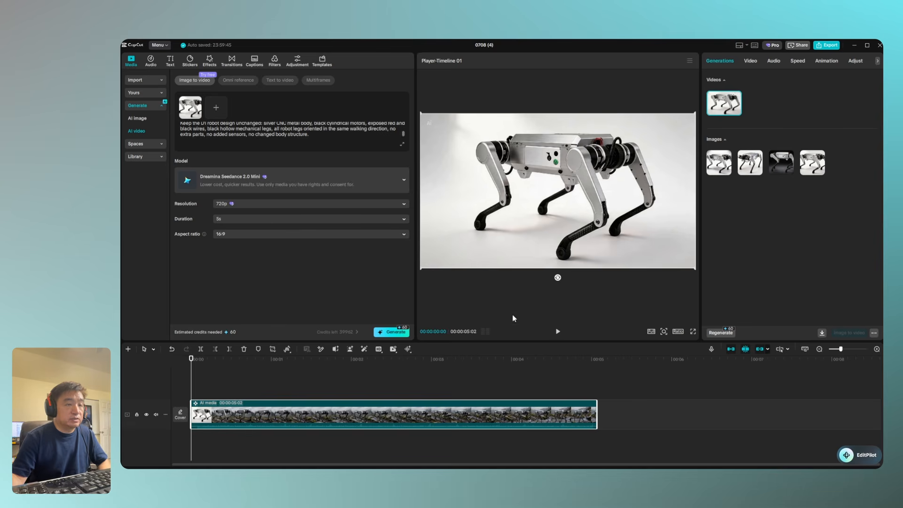
Play the generated outdoor robot video, shrink its preview and review the prompt from its beginning
click(557, 332)
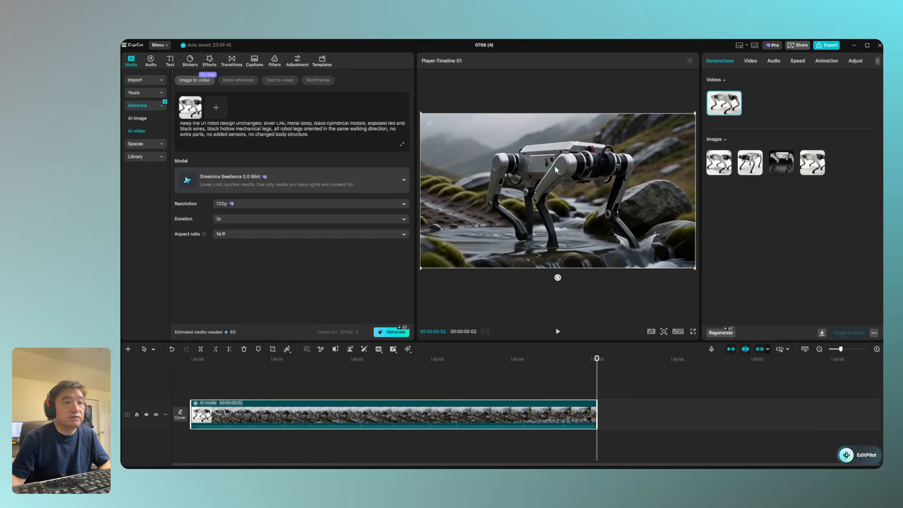
click(664, 332)
mouse_move(645, 345)
mouse_down()
mouse_move(668, 346)
mouse_move(643, 348)
mouse_up()
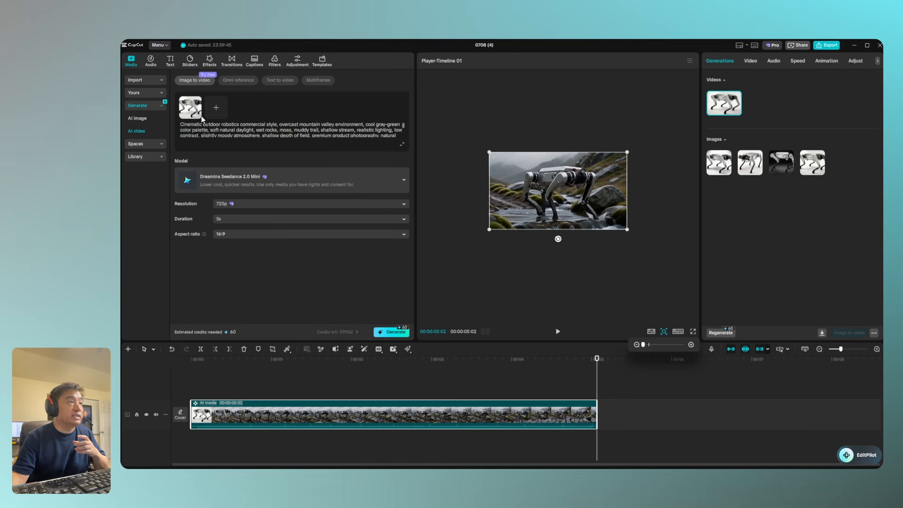
scroll(195, 127, up, 3)
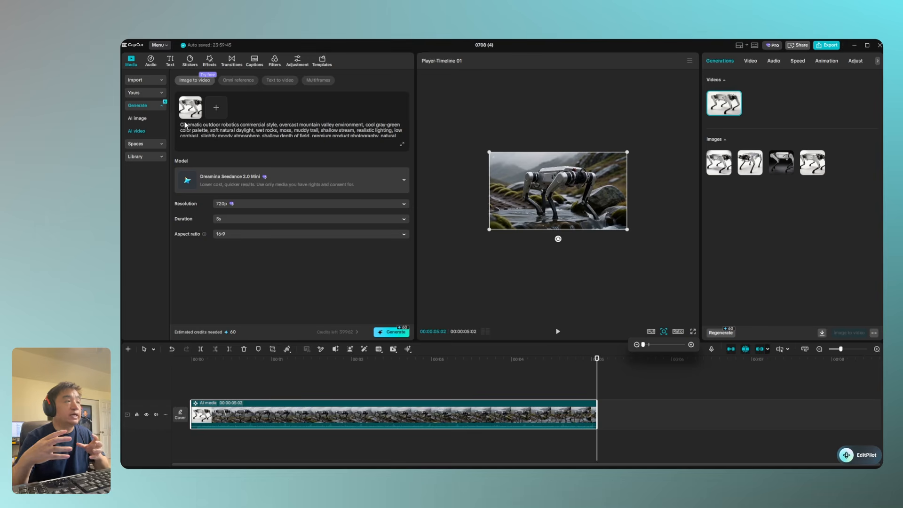
Switch to the Notepad notes and copy the "Single-frame cinematic wide shot" paragraph about the backpack hiker and D1 robot dog
click(390, 476)
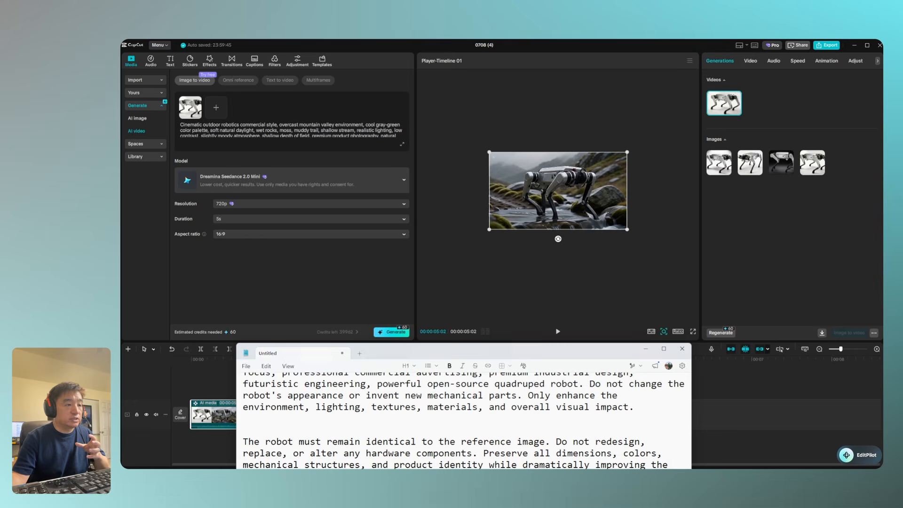
drag(489, 352, 545, 59)
scroll(472, 203, down, 2)
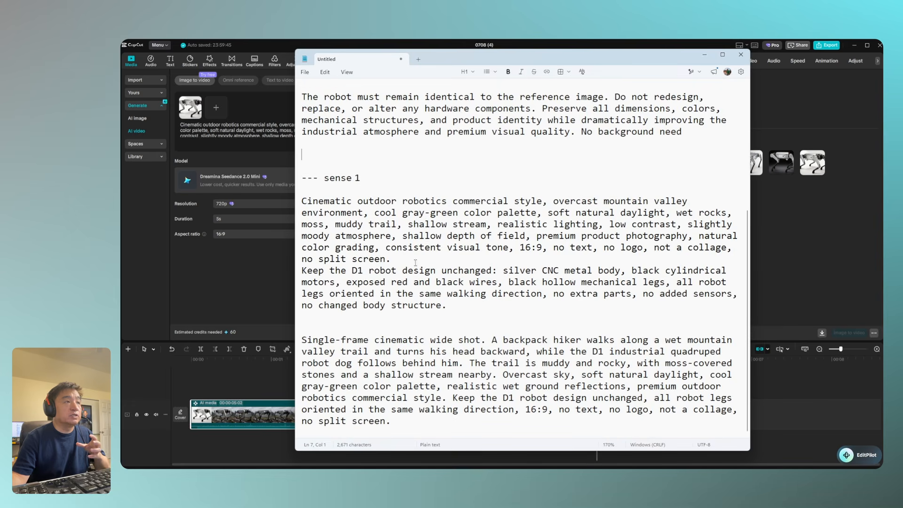
drag(469, 63, 507, 63)
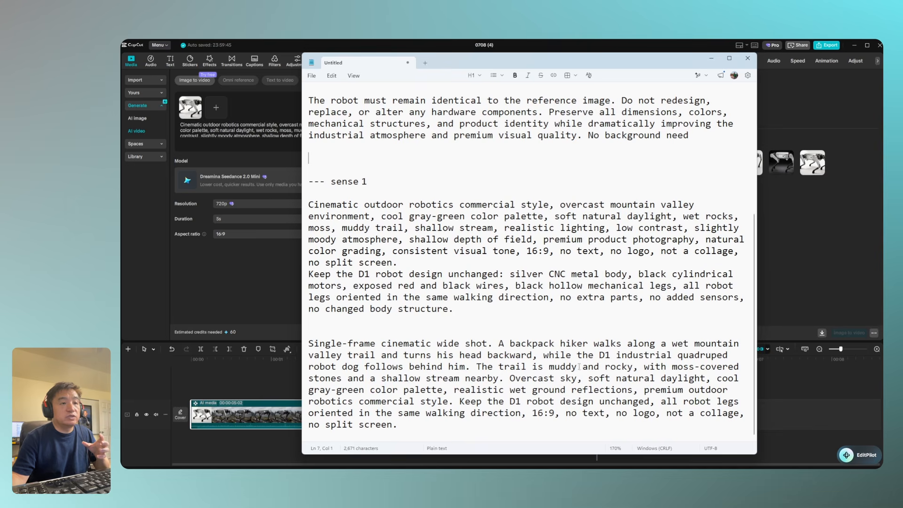
click(620, 367)
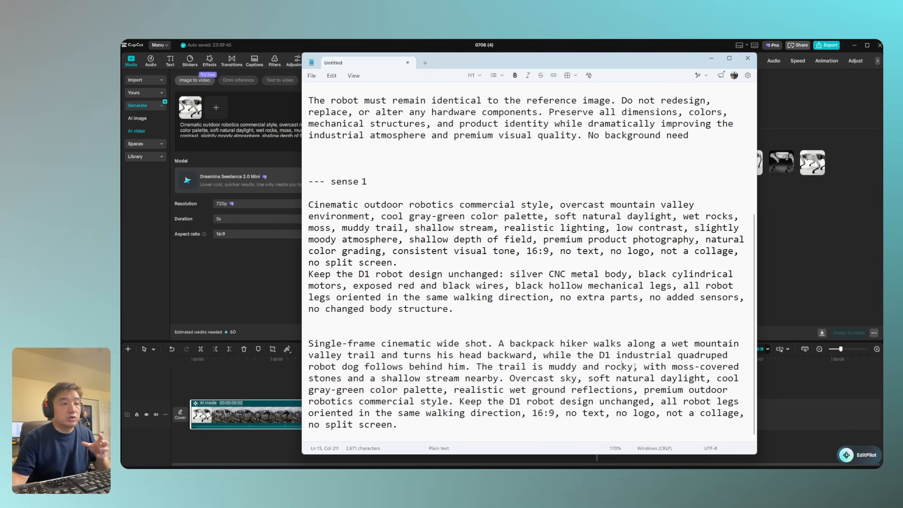
click(406, 423)
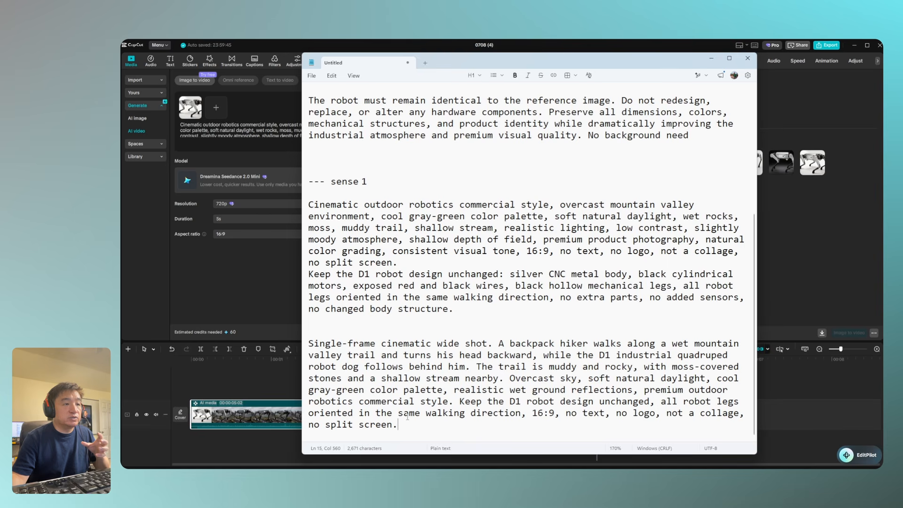
drag(400, 424, 328, 343)
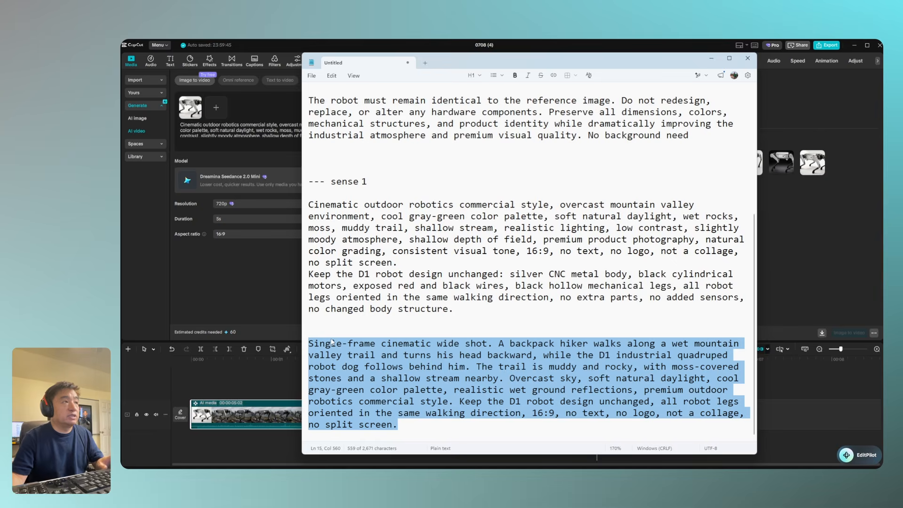
Return to CapCut and replace the entire AI video prompt with the copied backpack hiker paragraph
click(253, 157)
click(392, 136)
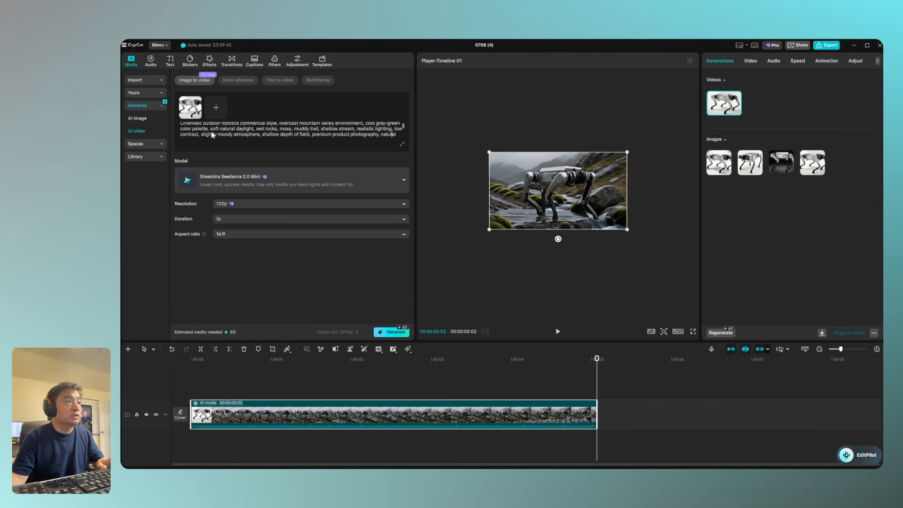
click(184, 126)
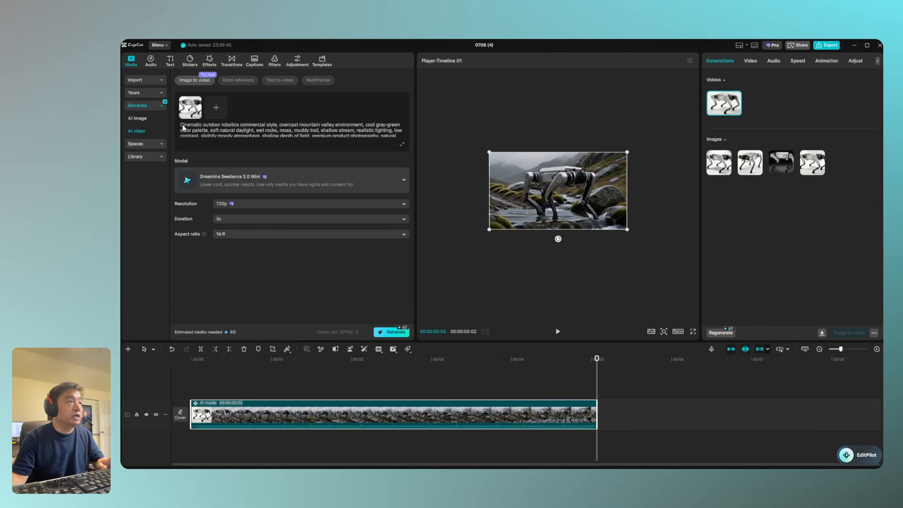
key(ctrl+a)
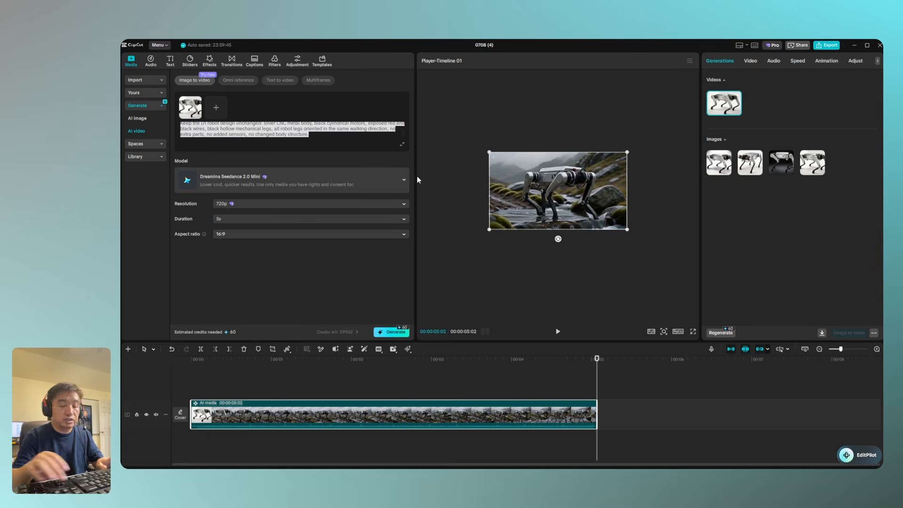
key(BackSpace)
key(ctrl+v)
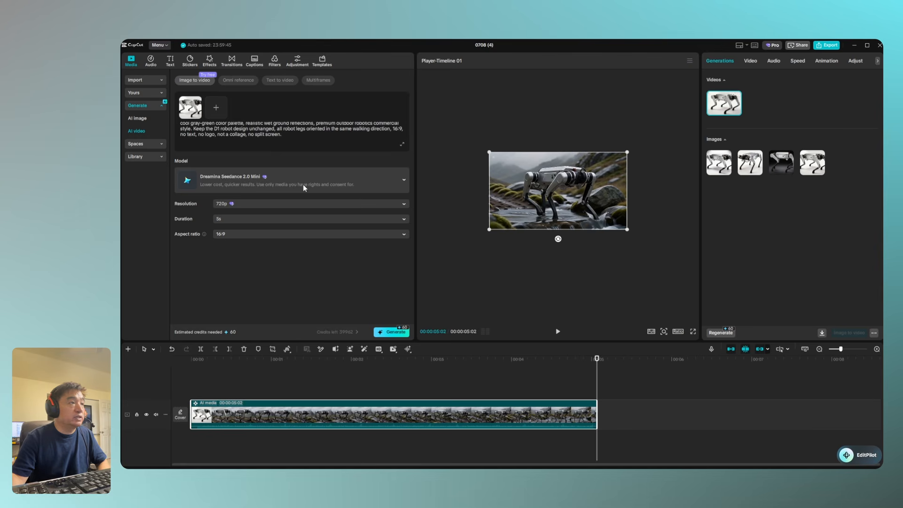
Choose the Dreamina Seedance 2.0 model and generate the backpack hiker video
click(288, 178)
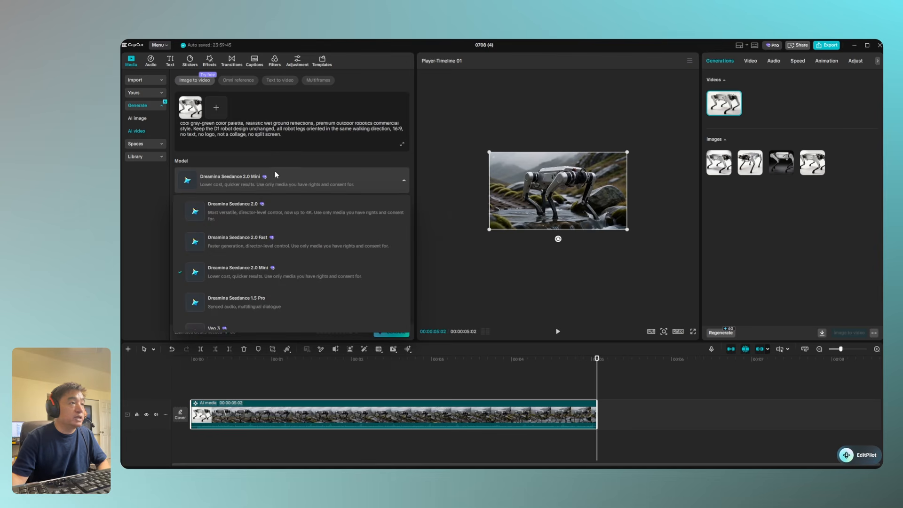
click(239, 209)
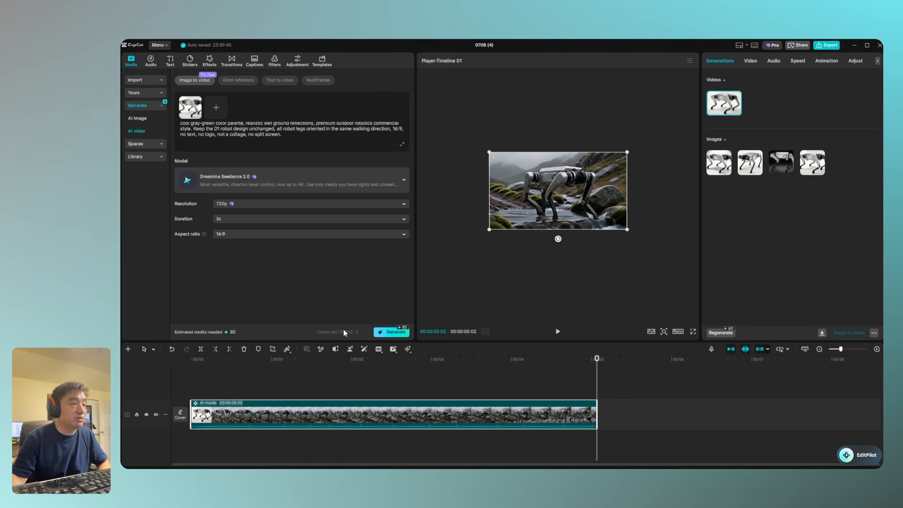
click(390, 333)
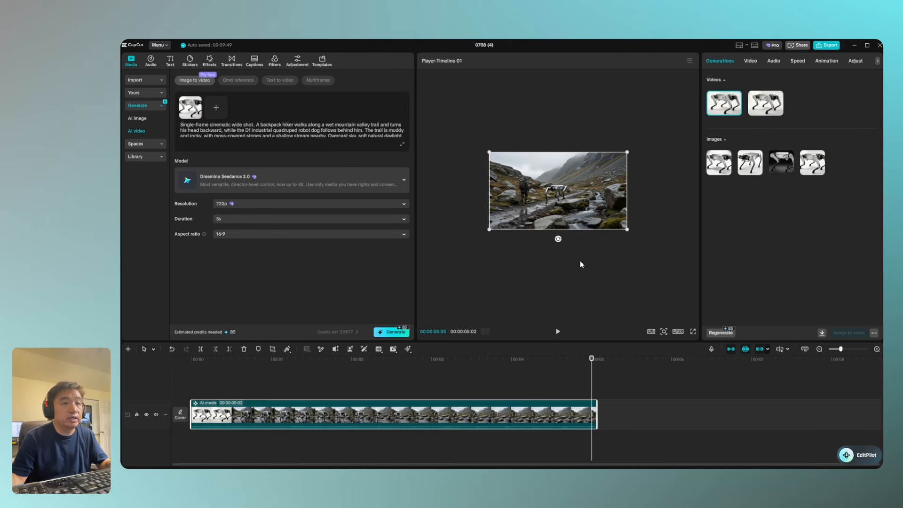
Fit the preview to the player, review the duration and aspect ratio options, and try 4k resolution for the hiker video
click(664, 331)
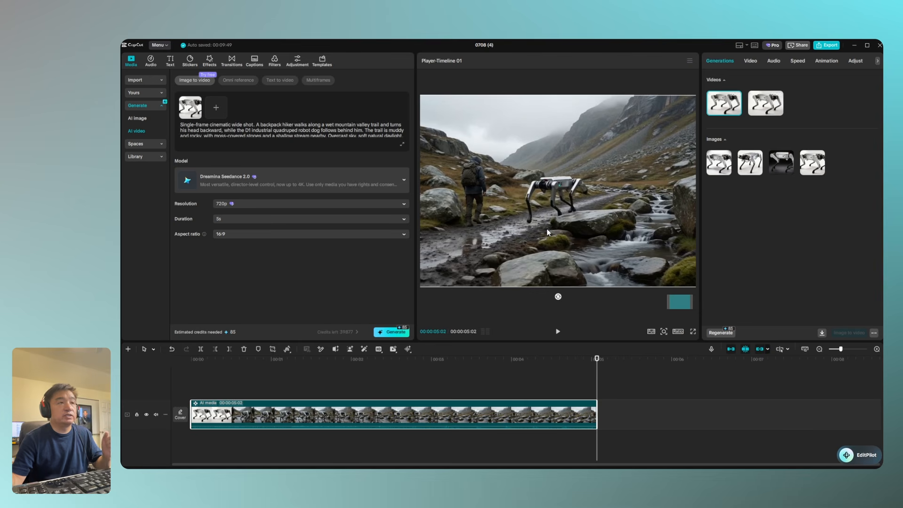
click(364, 220)
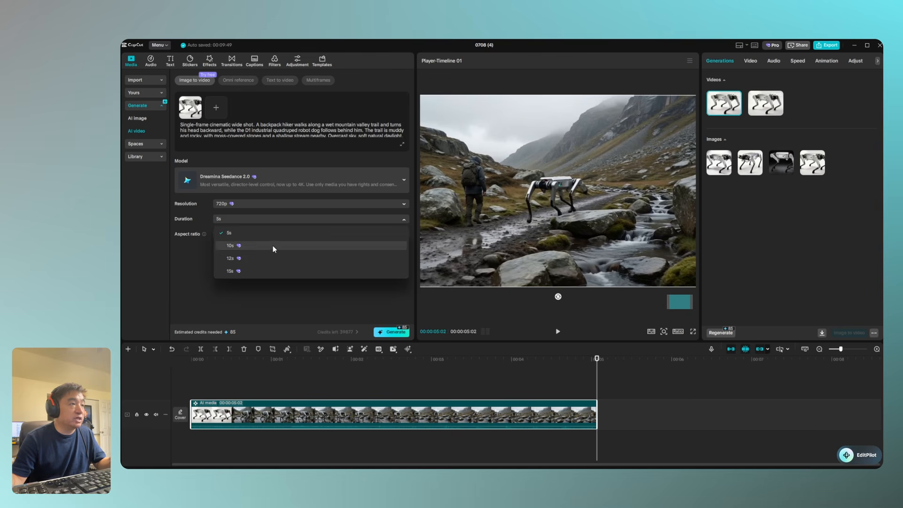
click(289, 205)
click(286, 204)
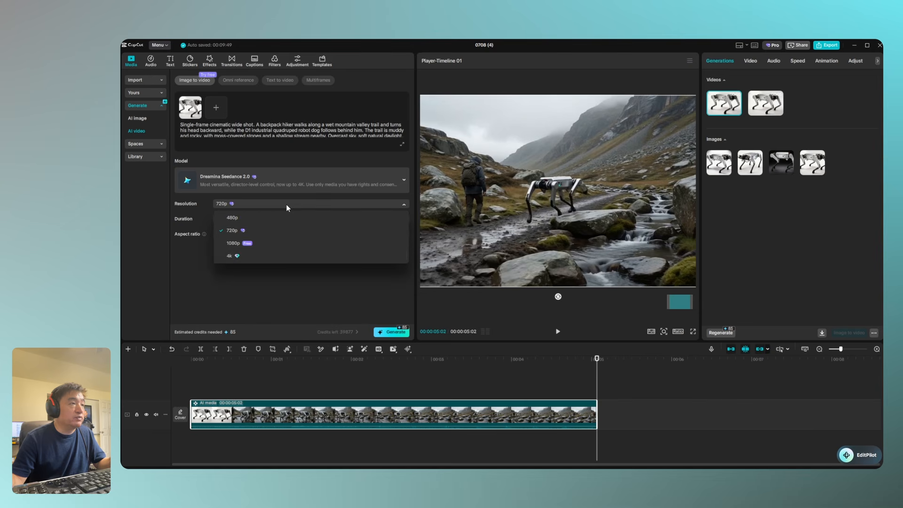
click(244, 258)
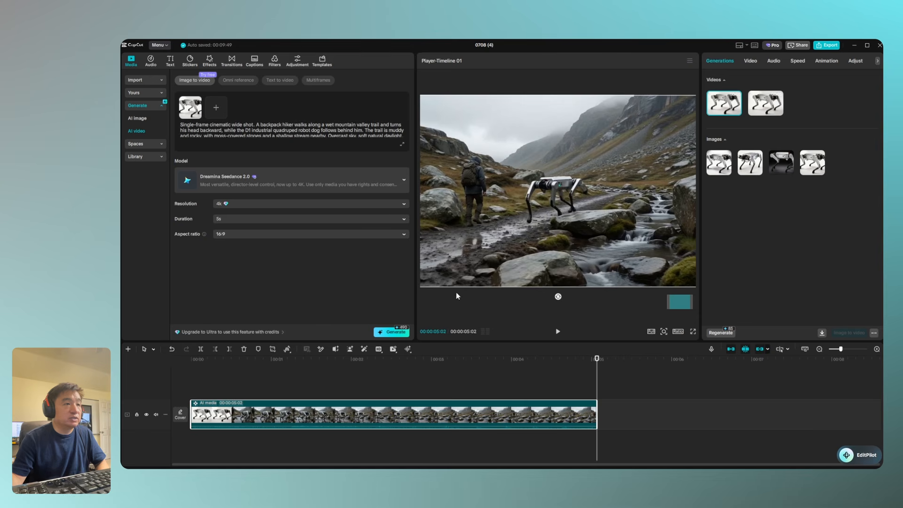
click(281, 235)
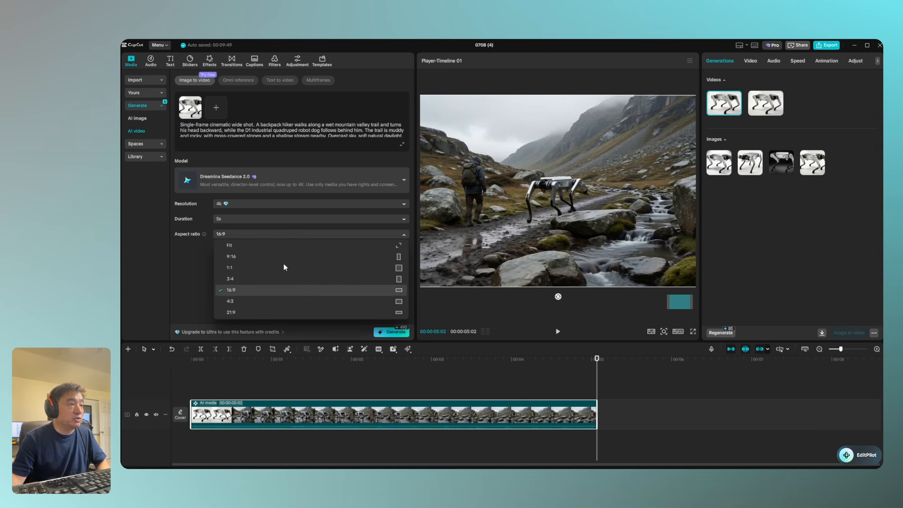
click(190, 252)
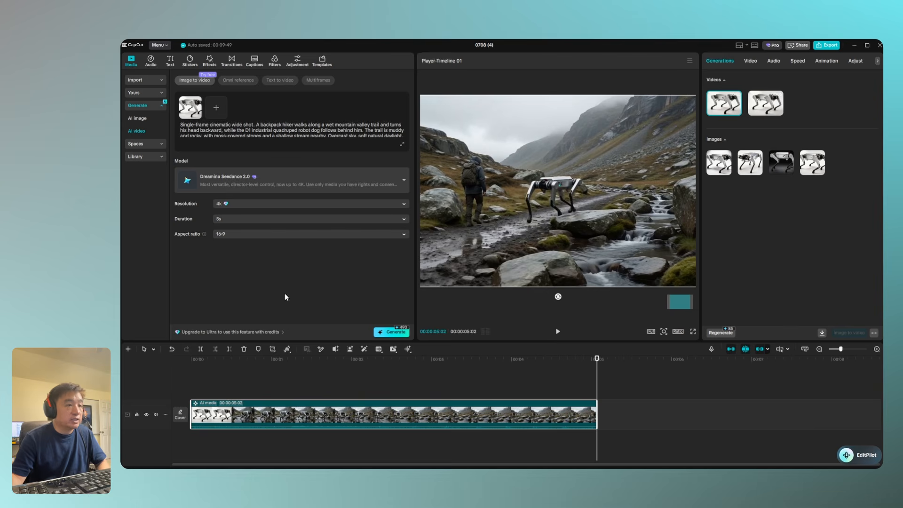
mouse_move(758, 100)
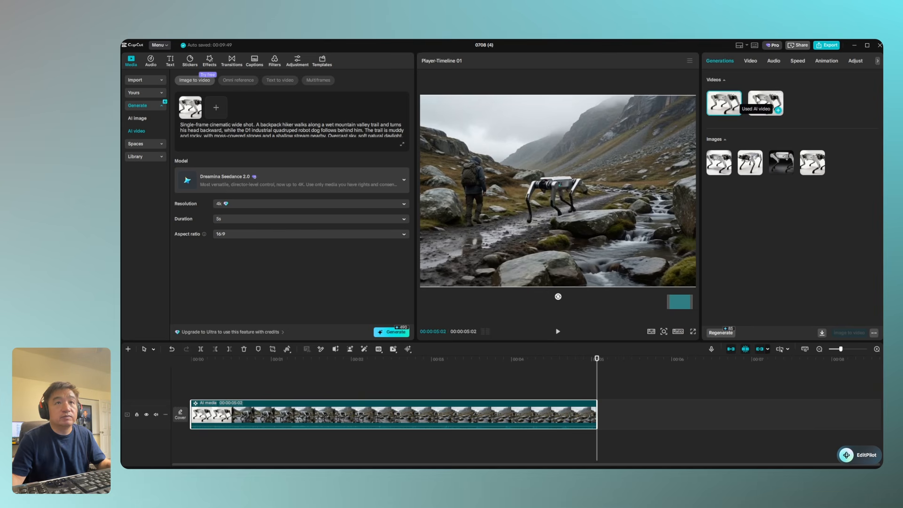
click(724, 105)
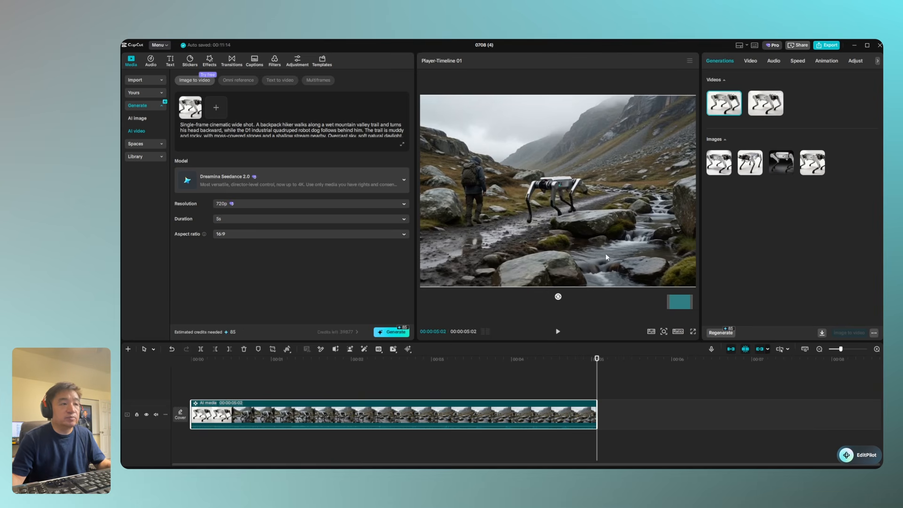
click(739, 115)
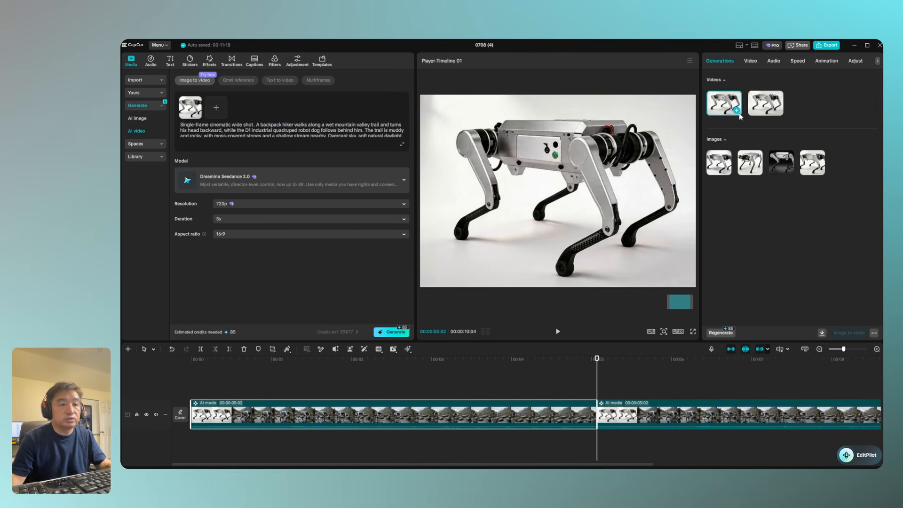
drag(683, 461, 461, 464)
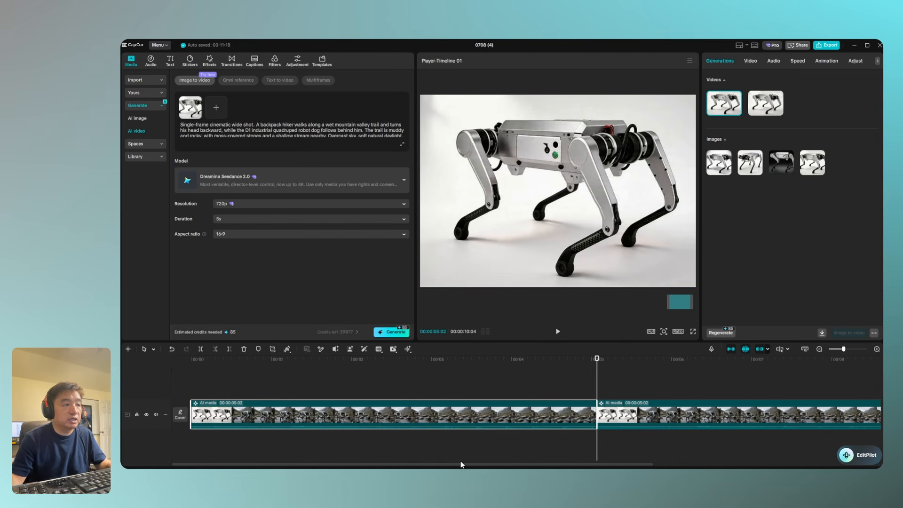
click(632, 404)
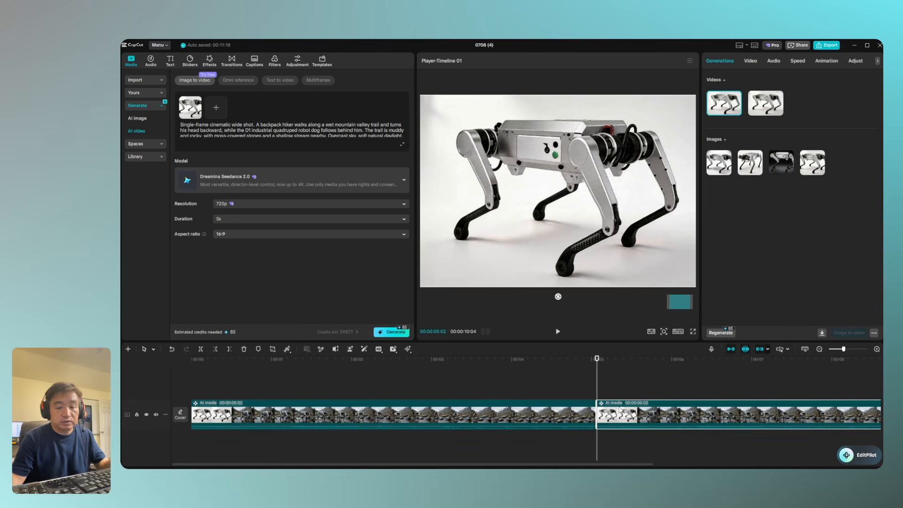
key(Delete)
click(514, 274)
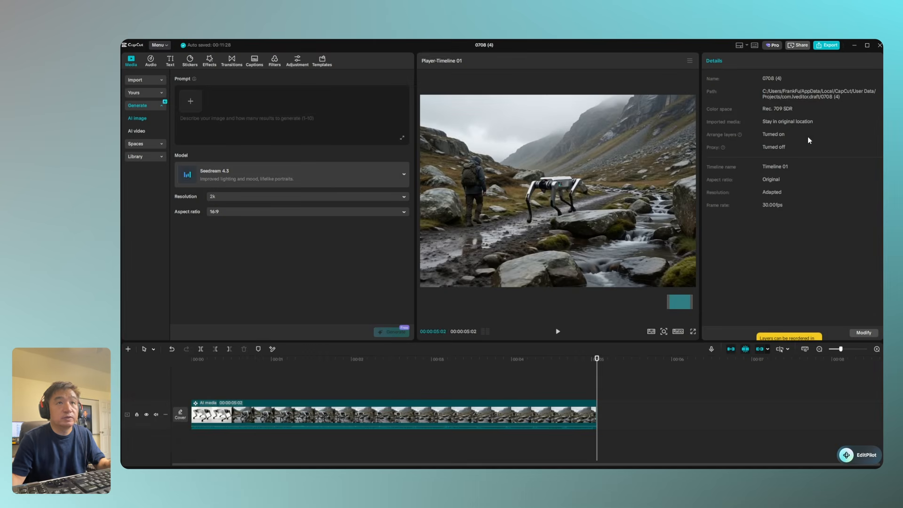
Switch the timeline clip to the outdoor stream robot video and append a second copy of it after the first
click(506, 410)
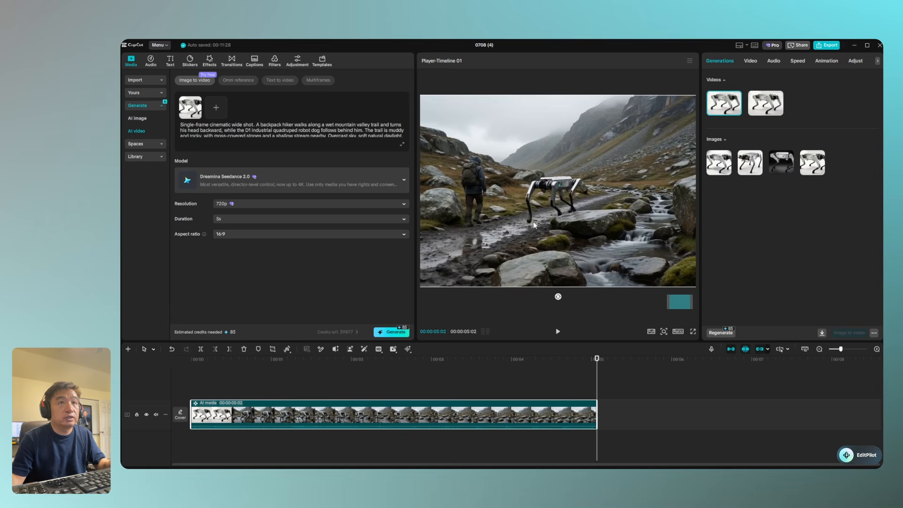
click(763, 96)
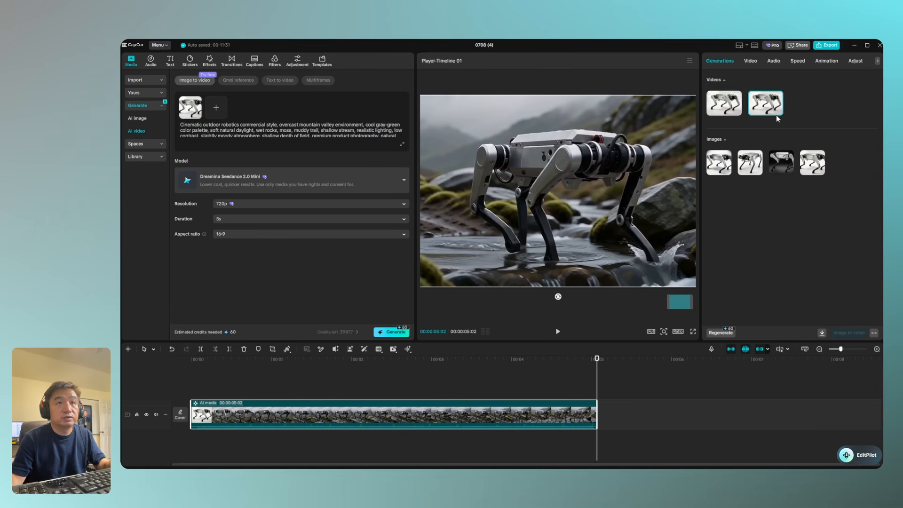
click(778, 112)
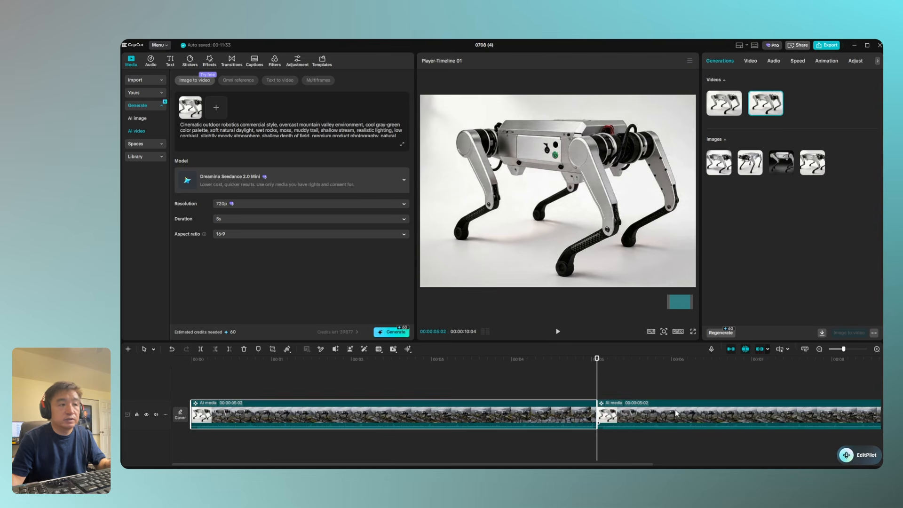
drag(675, 413, 268, 410)
click(547, 385)
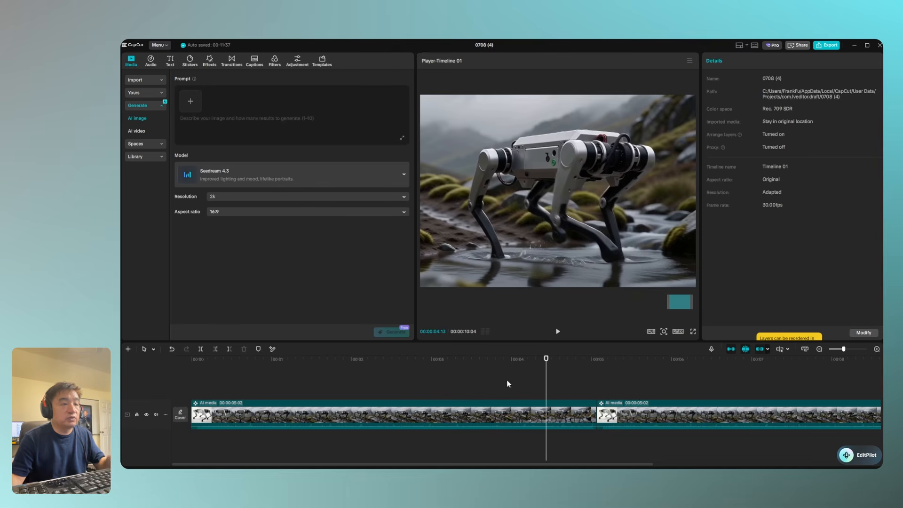
Split both timeline clips just after their white-background openings, leaving main sections of about 00:00:04:20 and 00:00:04:17
click(153, 350)
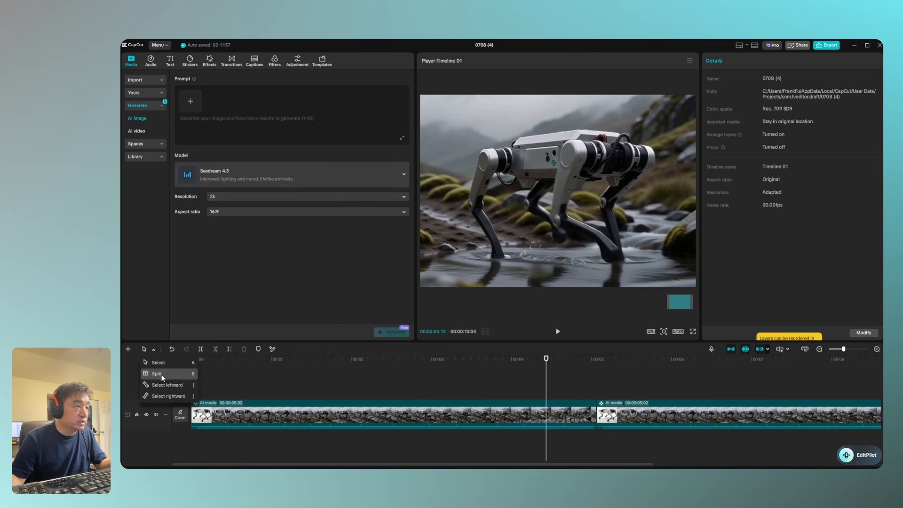
click(161, 373)
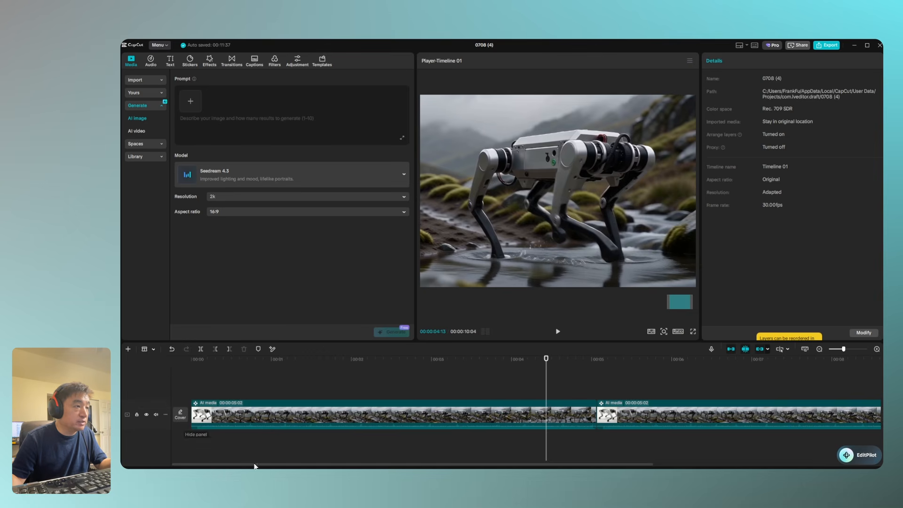
click(225, 420)
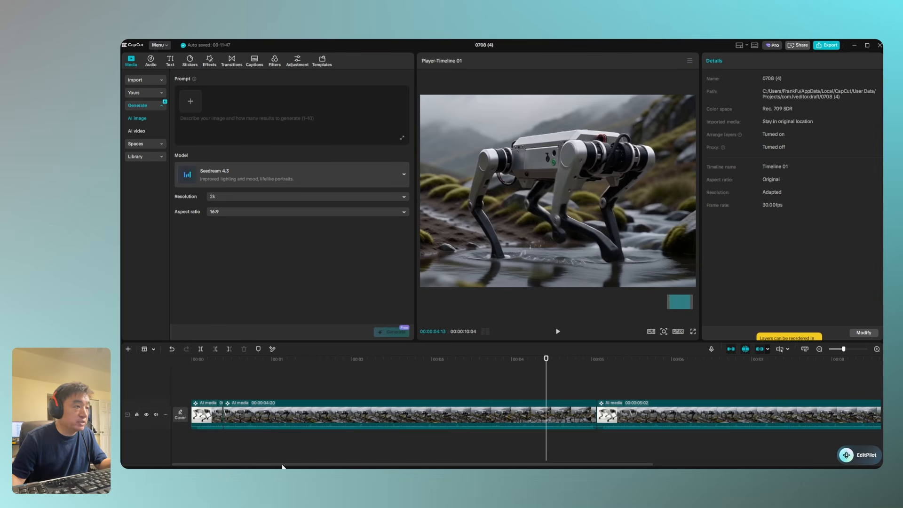
click(637, 420)
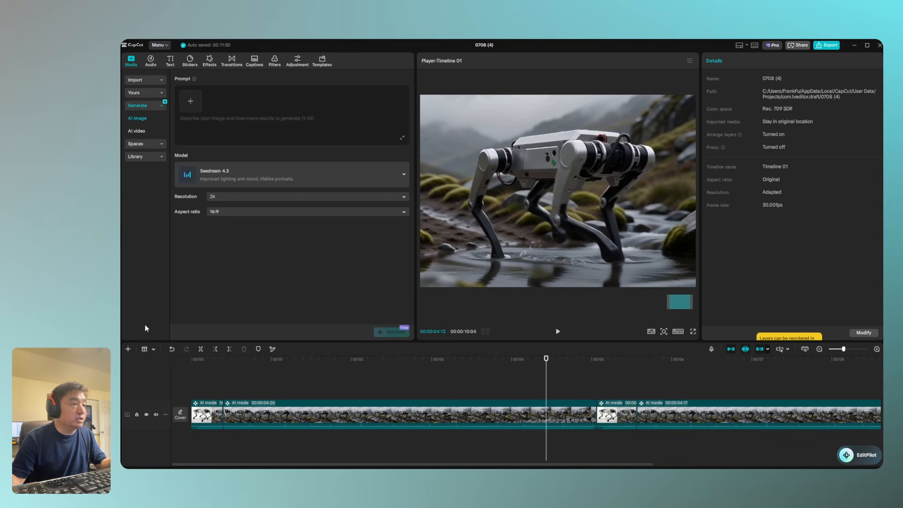
Delete the short white-background opening segments from both timeline clips
click(154, 351)
click(160, 366)
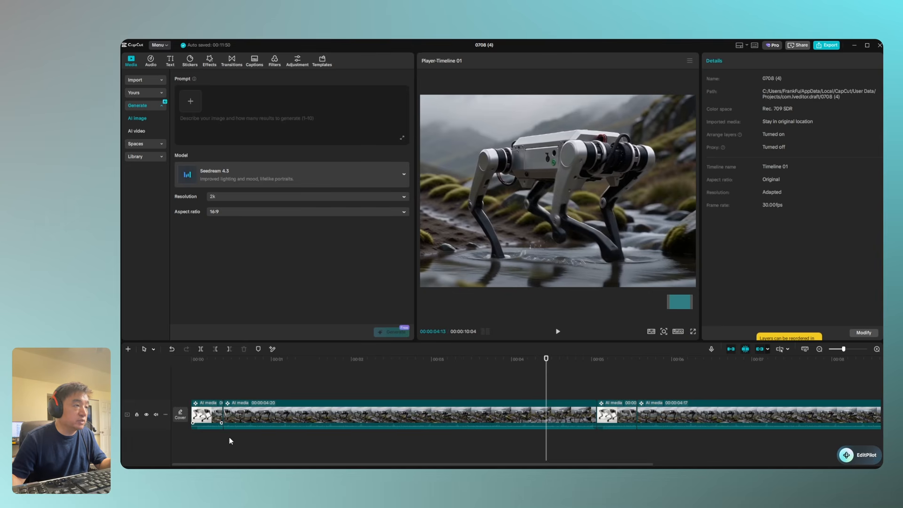
click(206, 417)
key(Delete)
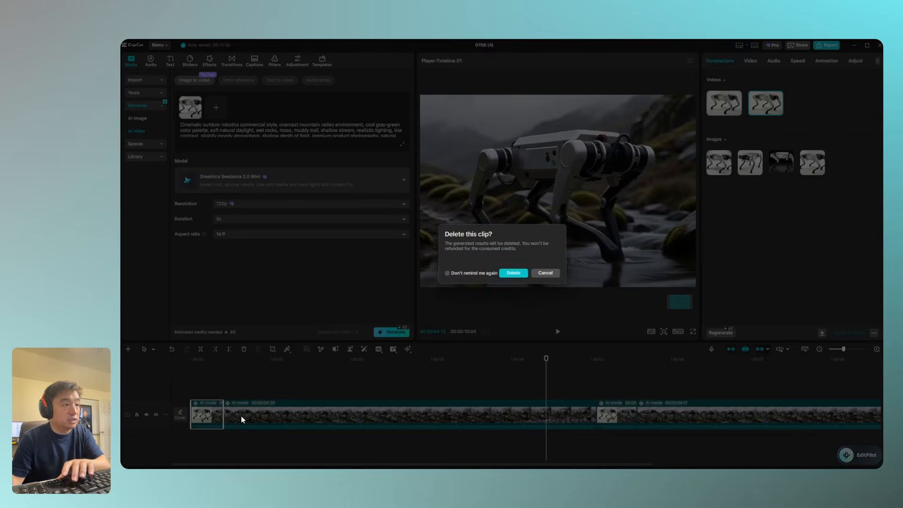
click(513, 273)
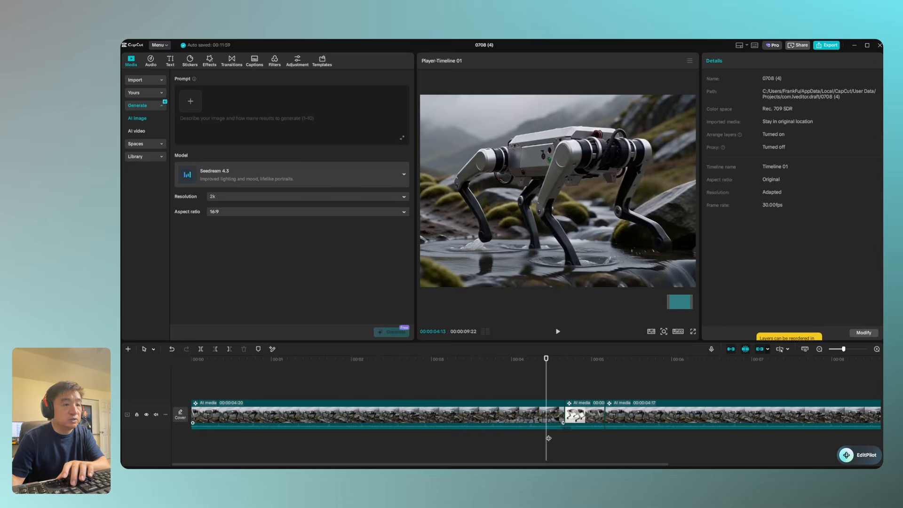
click(586, 413)
key(Delete)
click(513, 273)
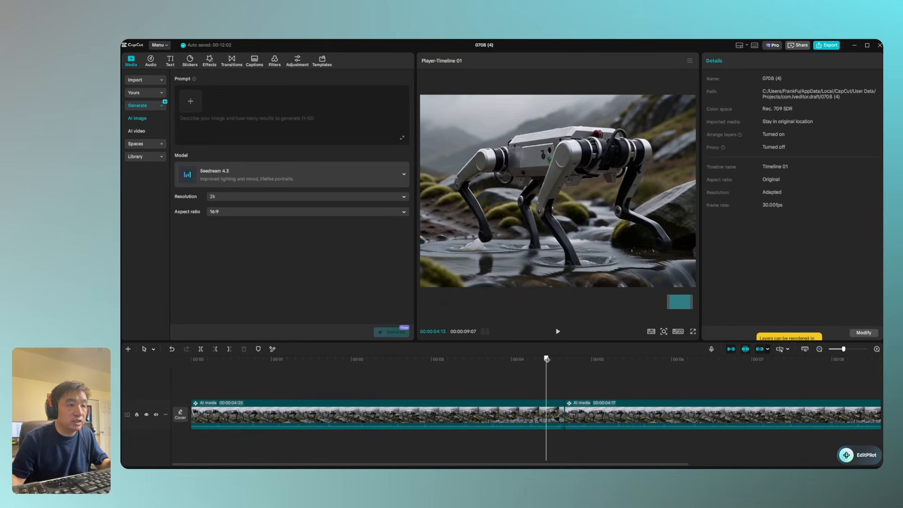
Play the two trimmed clips from the start of the timeline
drag(546, 359, 191, 360)
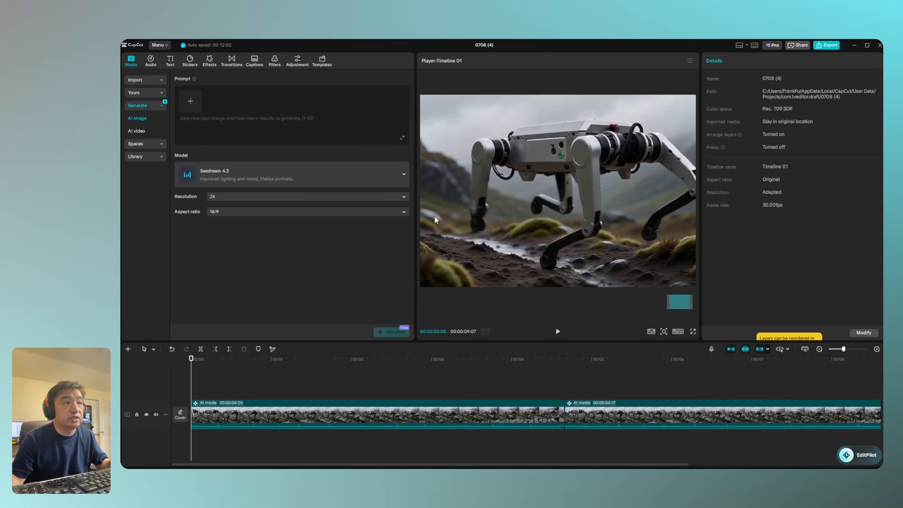
click(557, 332)
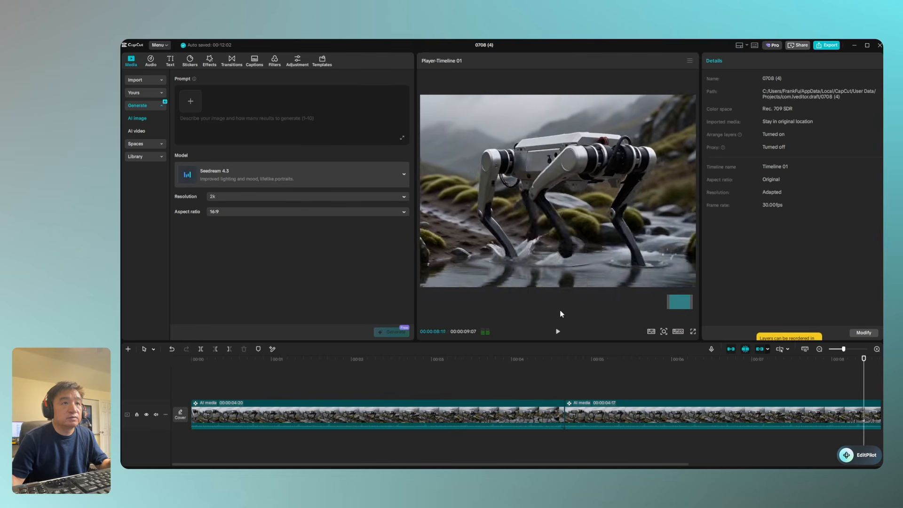
Insert the full backpack hiker video after the first clip and delete the trimmed clip that follows it
click(471, 426)
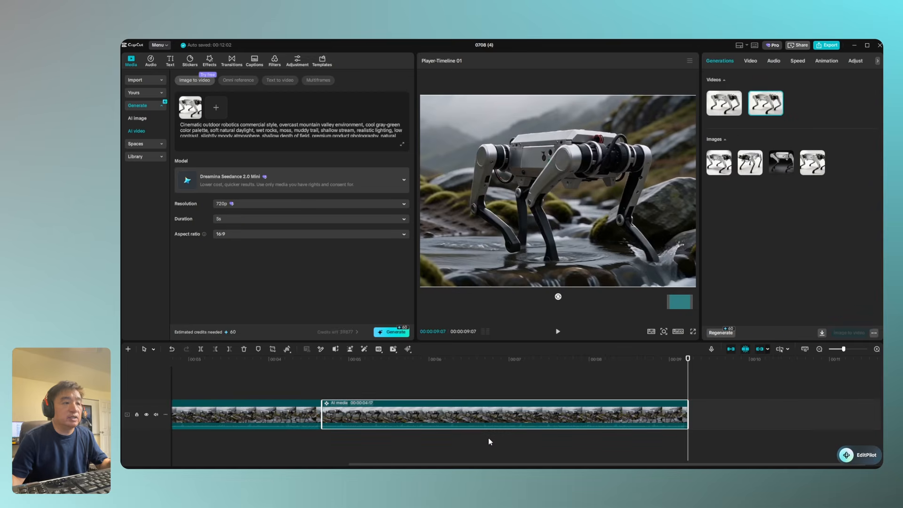
key(Delete)
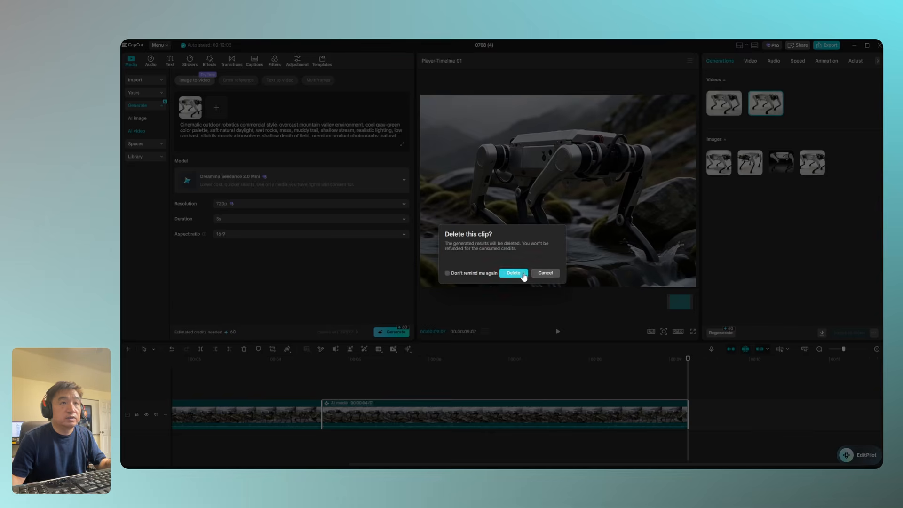
click(544, 273)
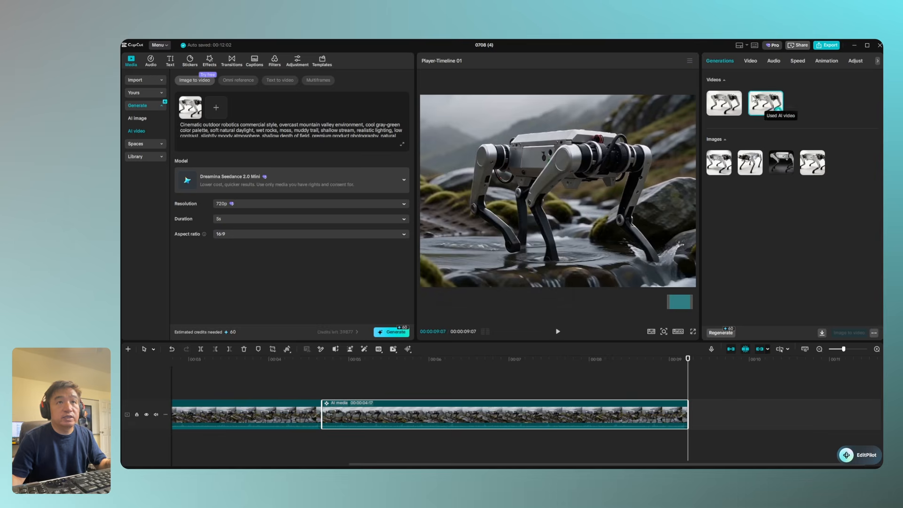
click(721, 104)
drag(720, 104, 334, 416)
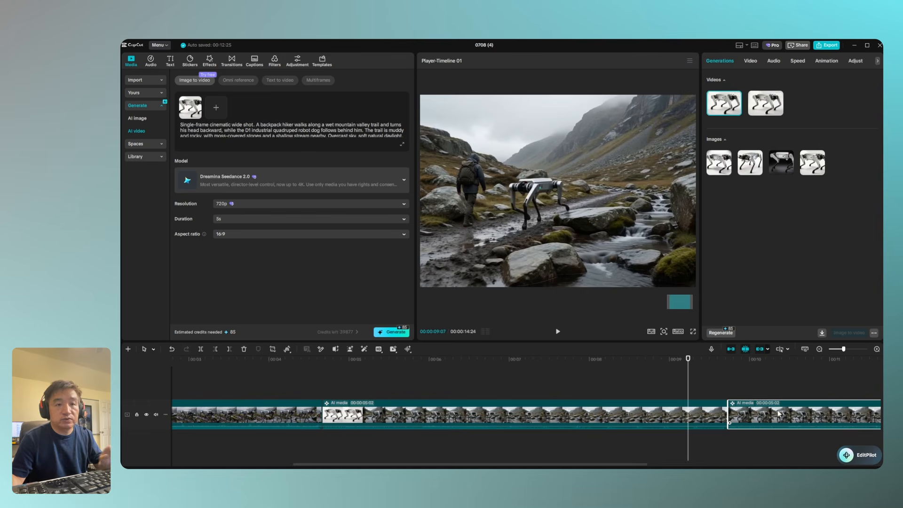
key(Delete)
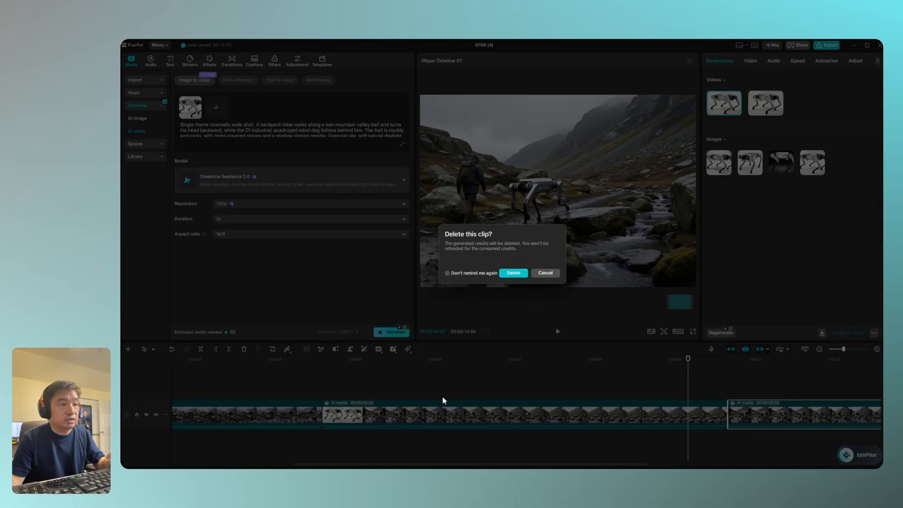
click(513, 273)
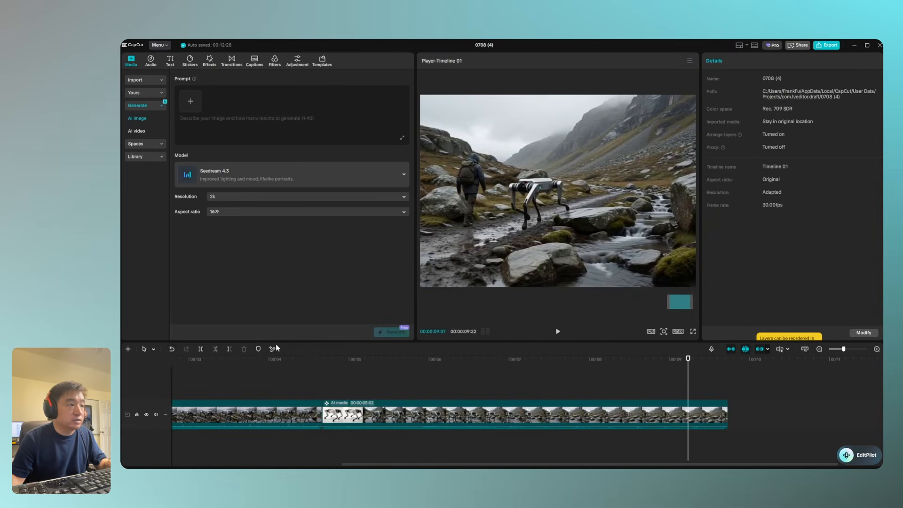
Split the backpack hiker clip just after its white-background opening and delete the opening segment, leaving about 00:00:04:09
click(151, 349)
click(162, 395)
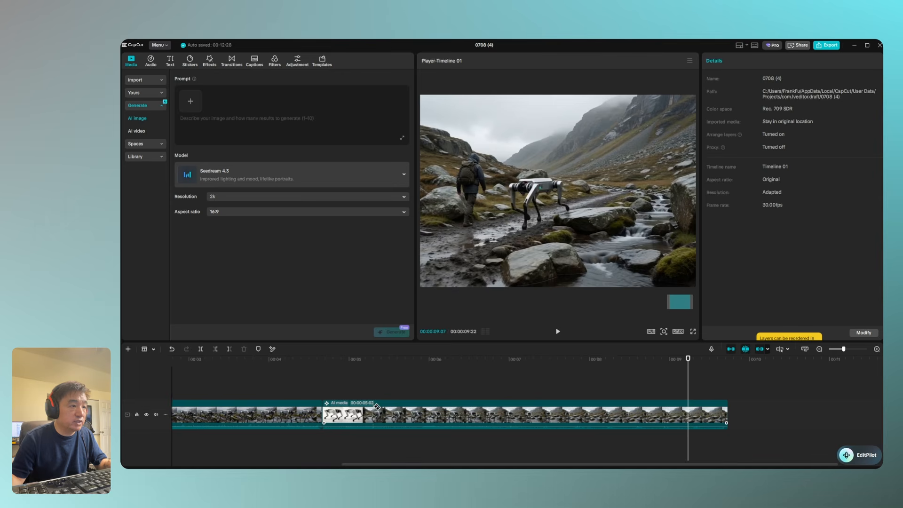
click(385, 407)
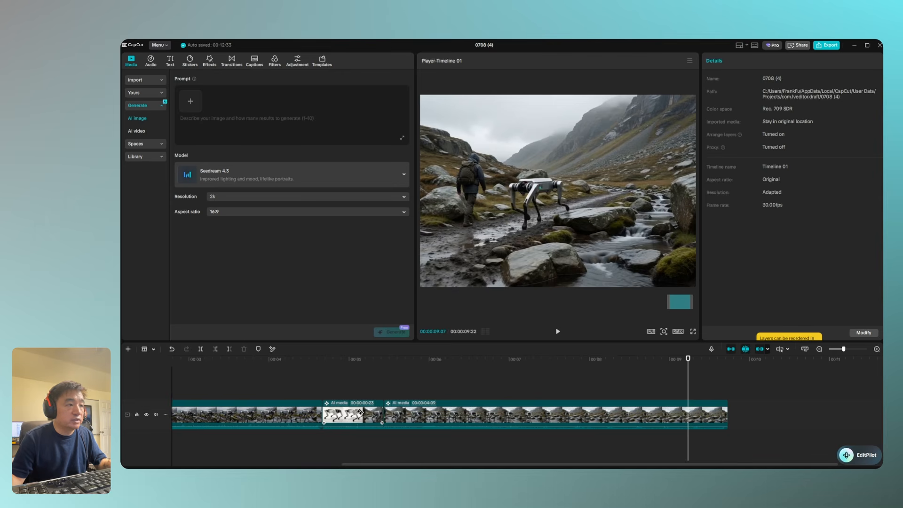
click(156, 349)
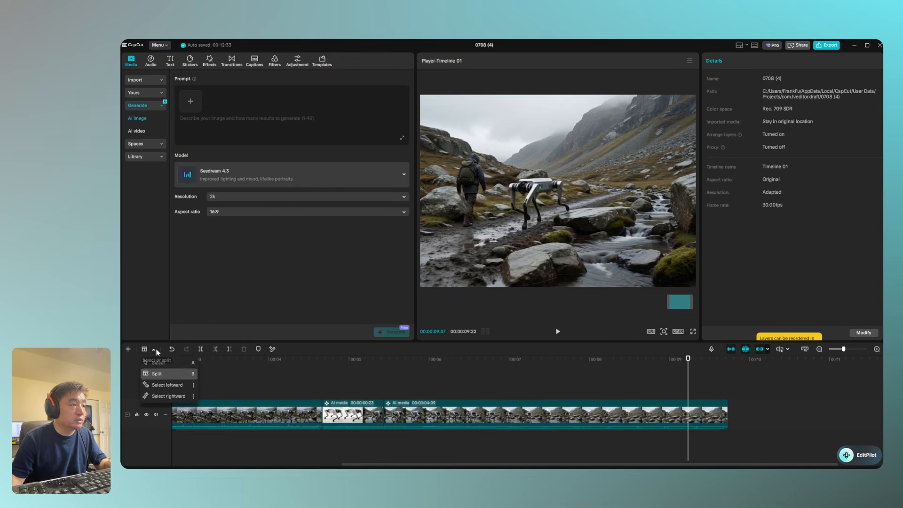
click(159, 375)
click(333, 411)
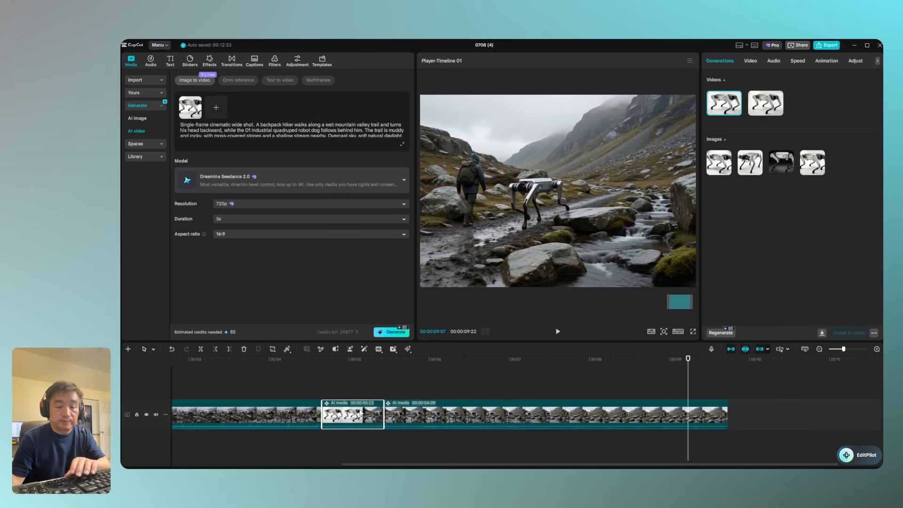
key(Delete)
Play the shortened two-clip sequence from the start of the timeline
click(512, 273)
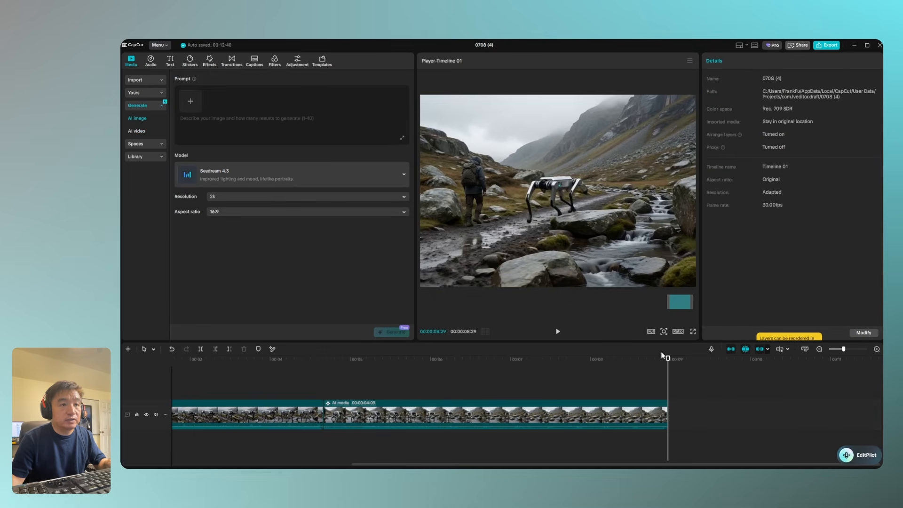
drag(667, 363, 158, 351)
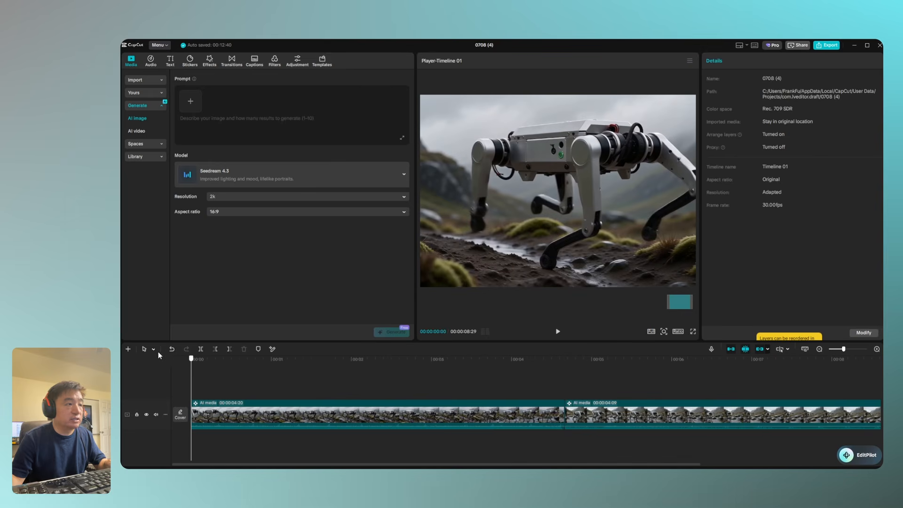
click(559, 331)
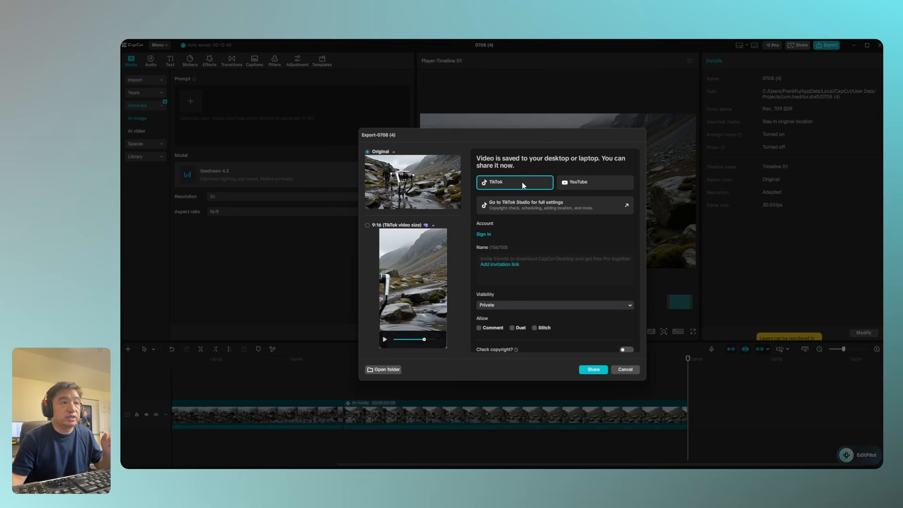
Sign in to the TikTok account and share the exported original-format video with visibility set to Private
click(484, 237)
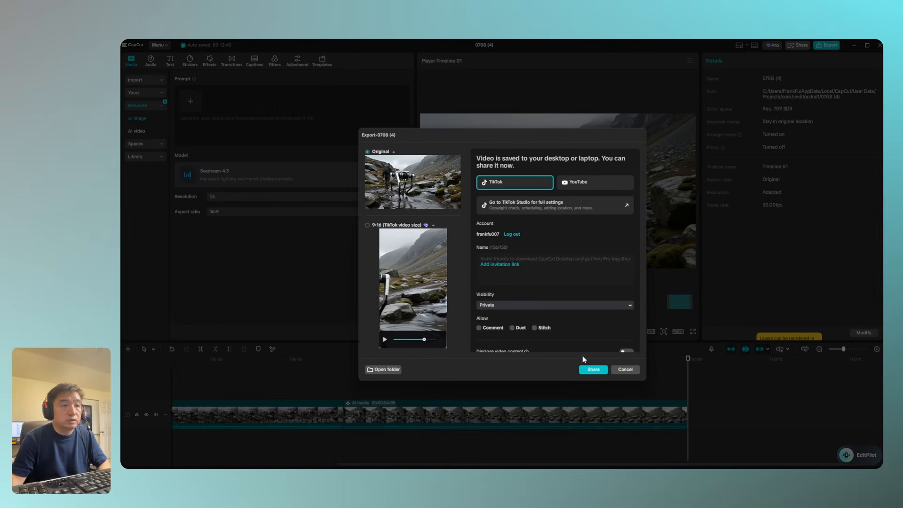
click(541, 304)
click(542, 305)
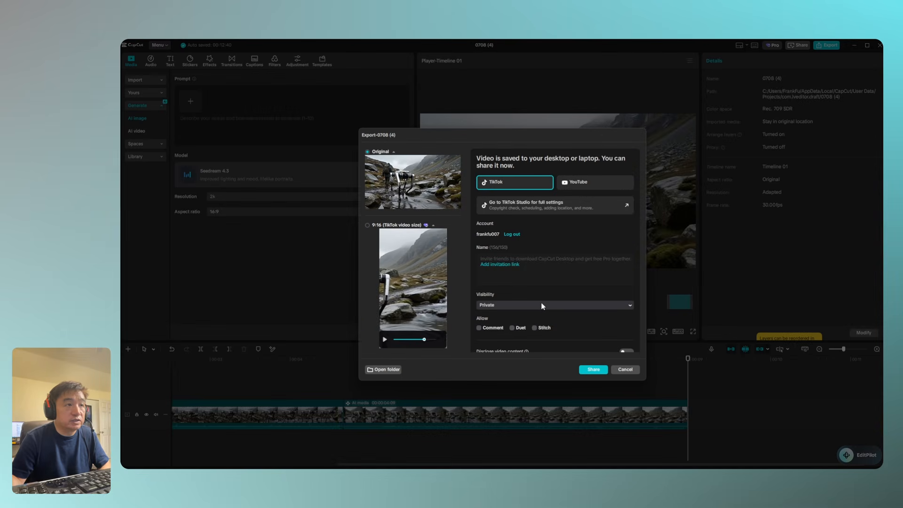
click(542, 306)
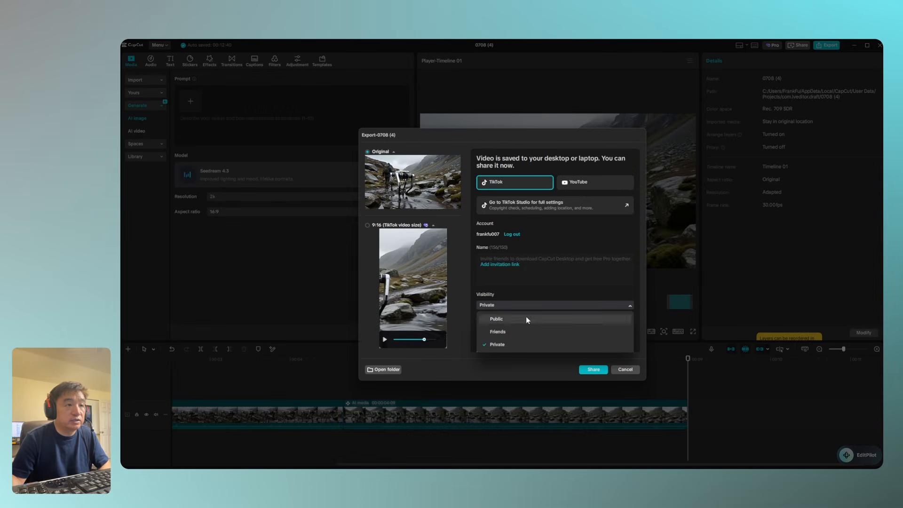
click(515, 346)
click(602, 371)
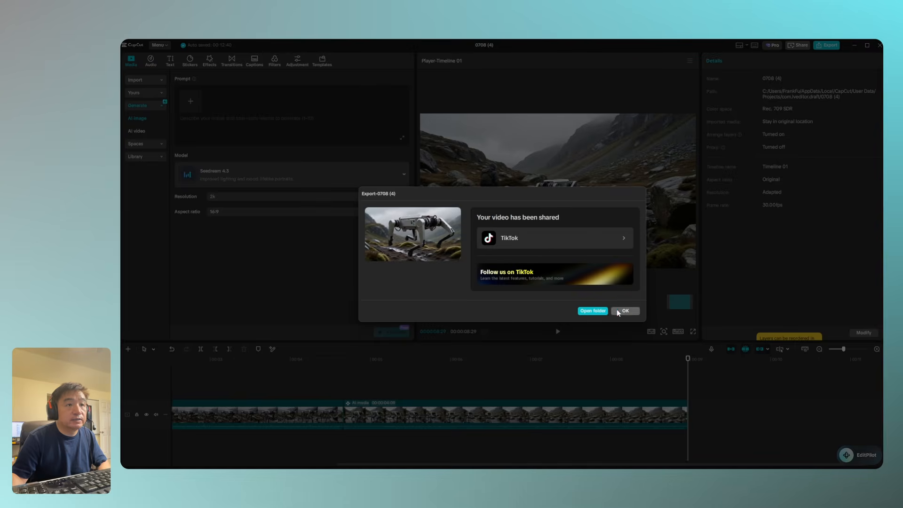
Check the shared commercial in the browser, including its YouTube page, and close the sharing confirmation
drag(657, 122, 611, 41)
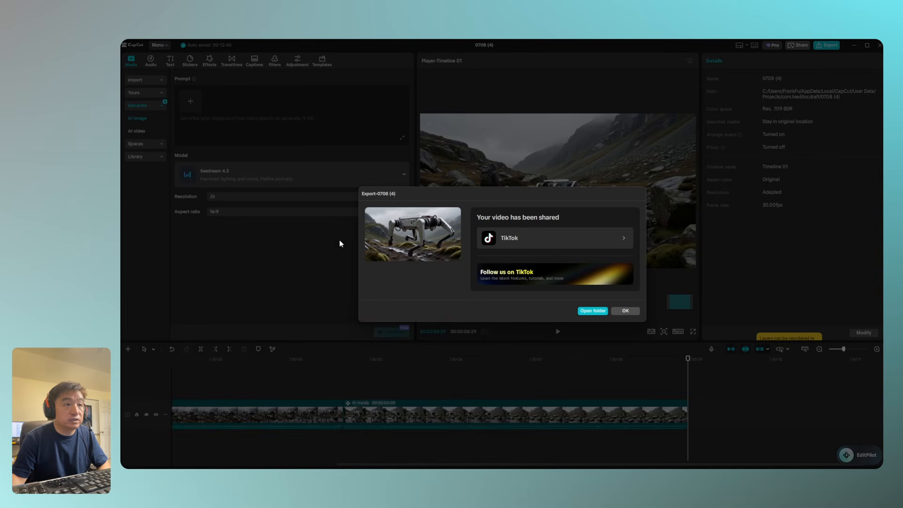
click(634, 312)
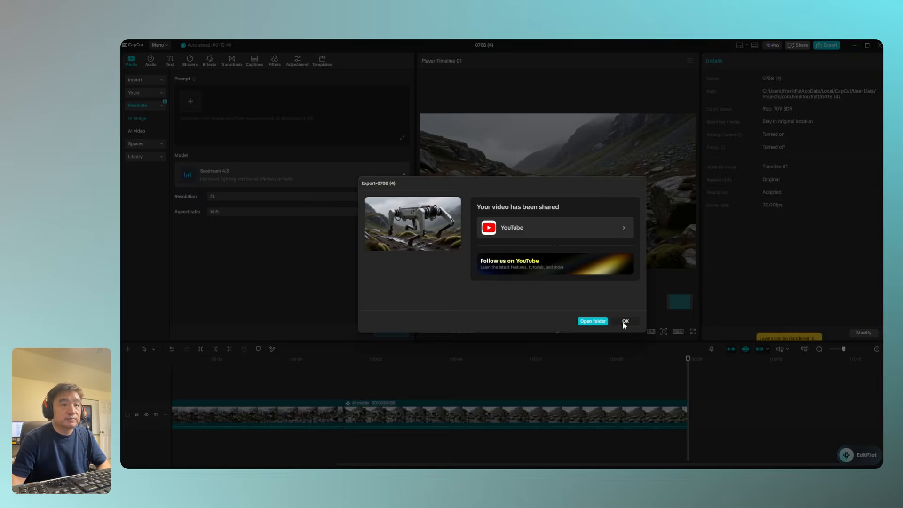
click(625, 323)
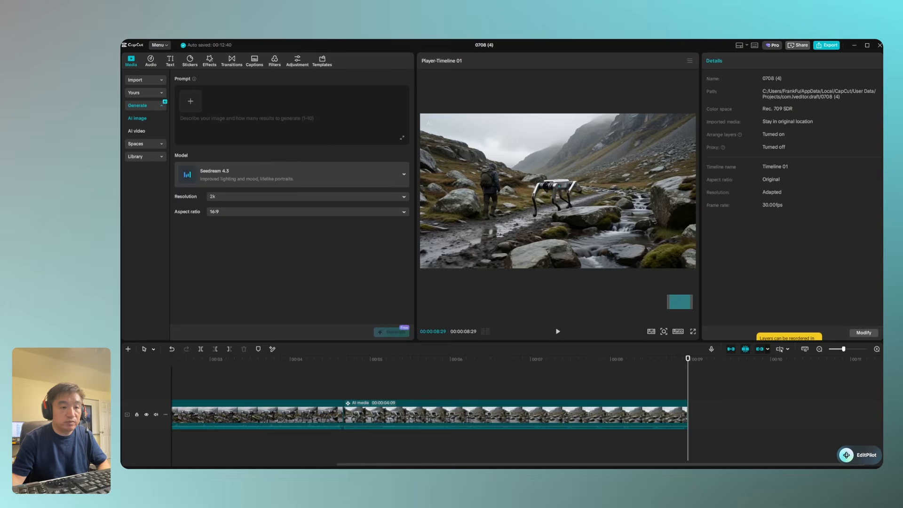
Switch to Promopts_EN.docx in Word and go back to the Part 1: Industrial Hero prompts at the document's start
key(alt+Tab)
scroll(673, 196, up, 18)
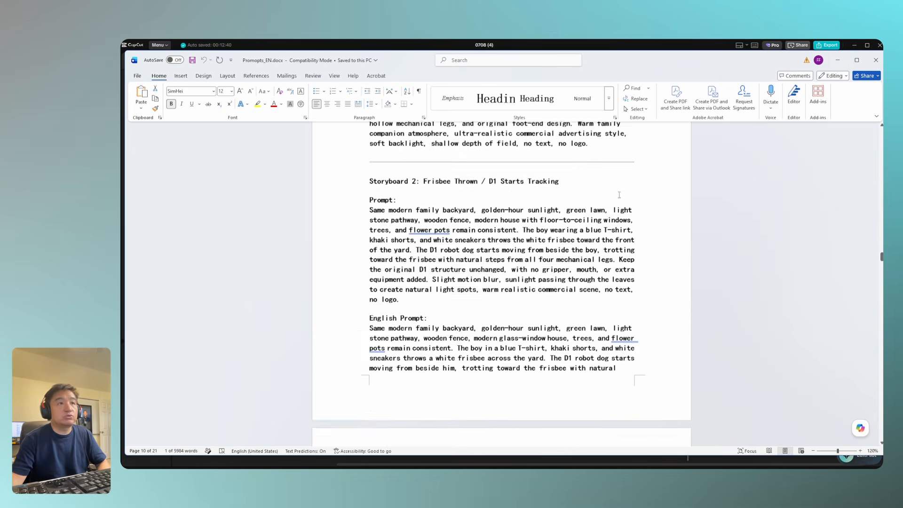
scroll(619, 195, up, 20)
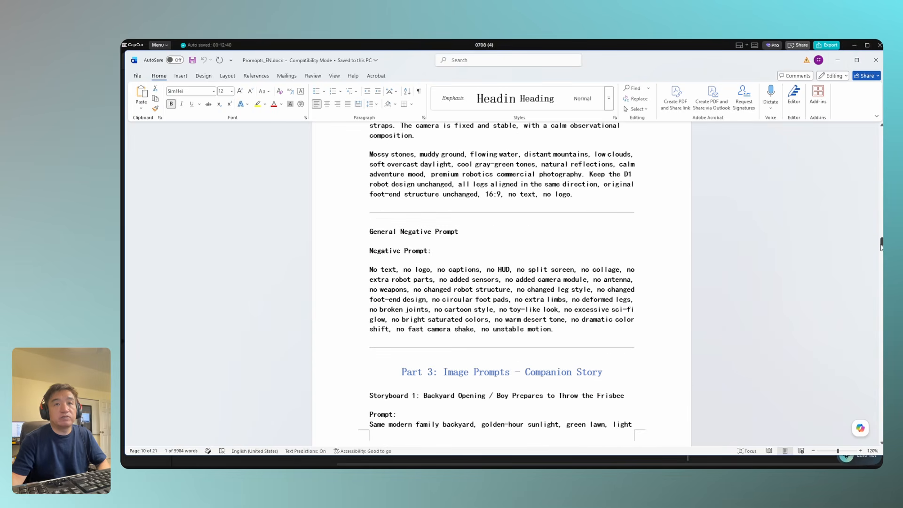
drag(881, 245, 873, 135)
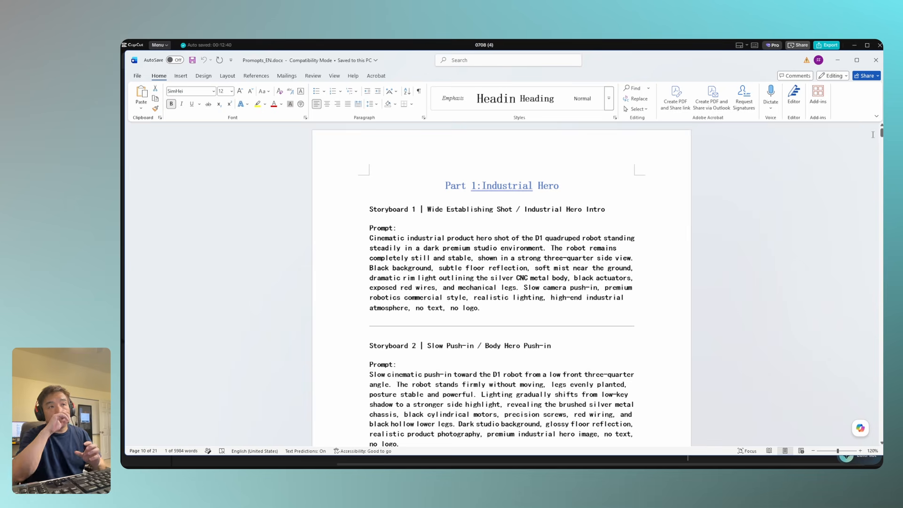